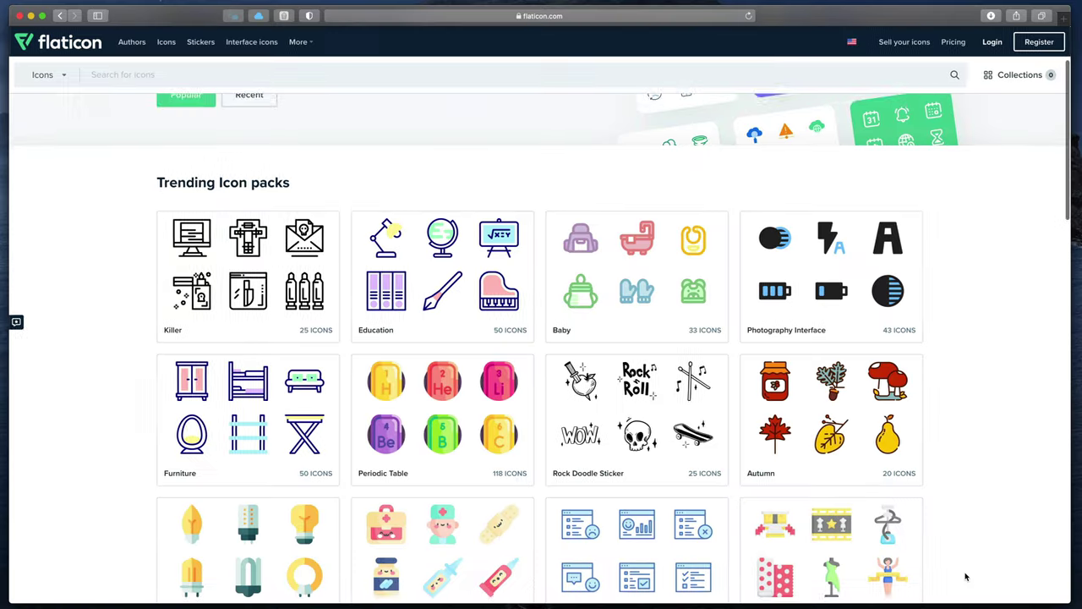
Import the six downloaded icon files into the Unity project and select the Friends button text
{"action": "scroll", "coordinate": [966, 576], "scroll_direction": "down", "scroll_amount": 3}
{"action": "scroll", "coordinate": [967, 576], "scroll_direction": "down", "scroll_amount": 3}
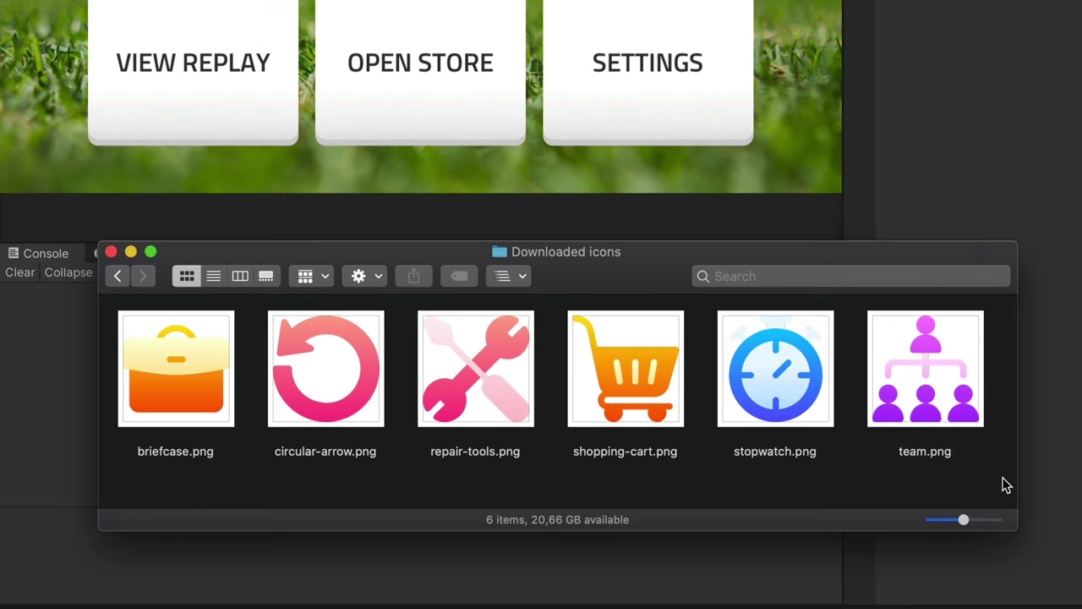
{"action": "left_click_drag", "start_coordinate": [1006, 485], "coordinate": [148, 343]}
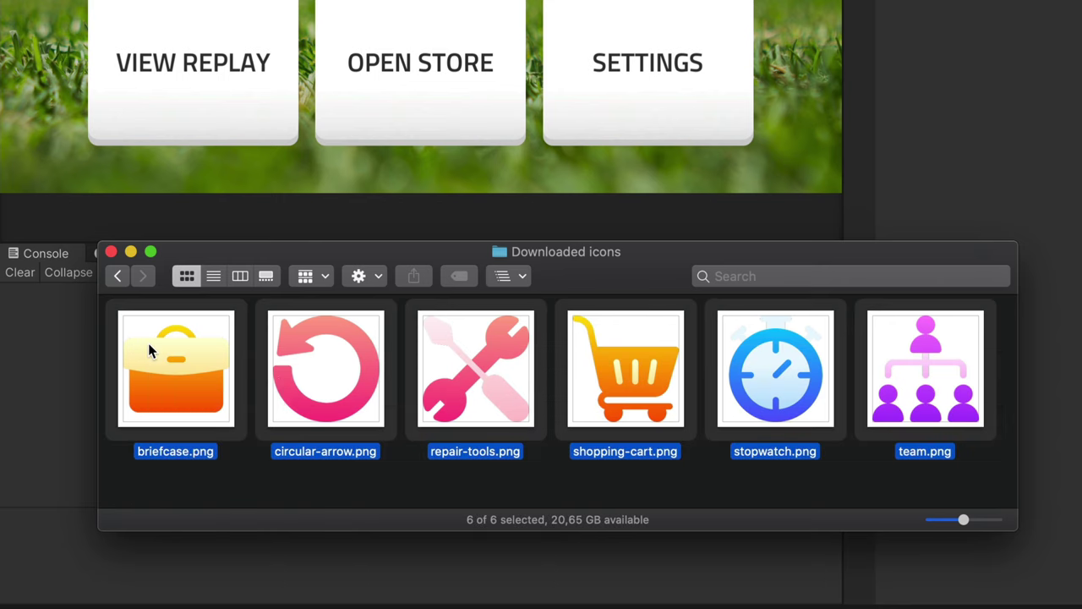
{"action": "left_click_drag", "start_coordinate": [326, 404], "coordinate": [30, 21]}
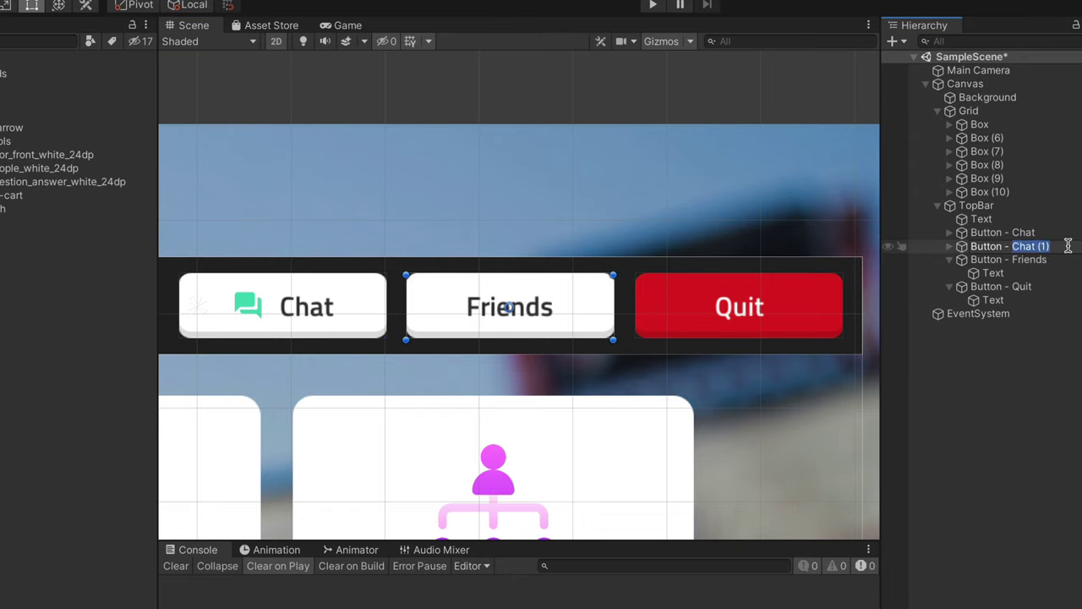
{"action": "left_click", "coordinate": [993, 272]}
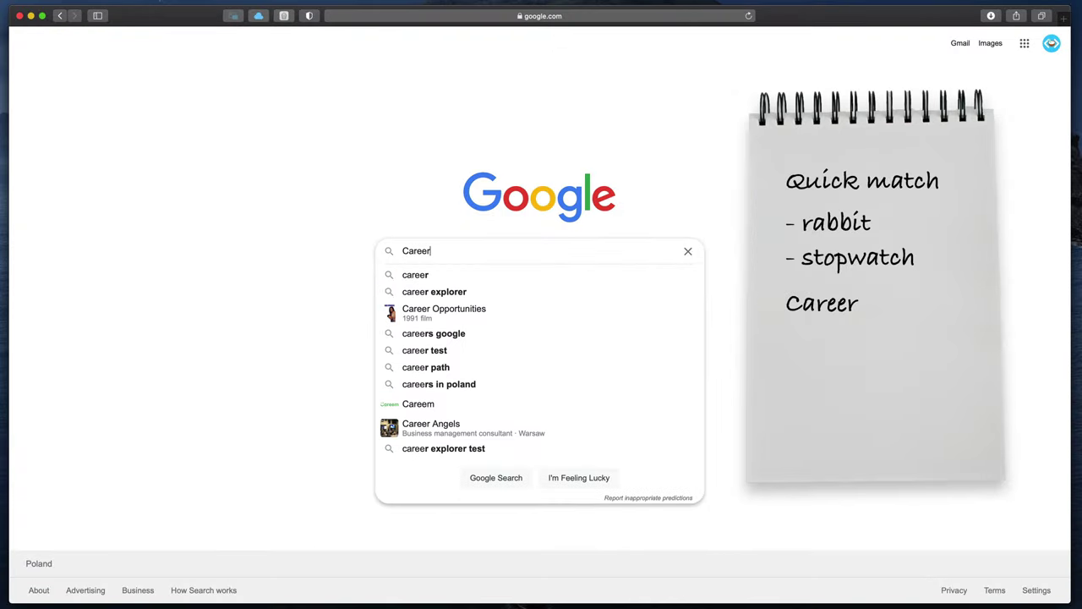
Search Google for Career and browse through the image results
{"action": "key", "text": "Return"}
{"action": "left_click", "coordinate": [161, 92]}
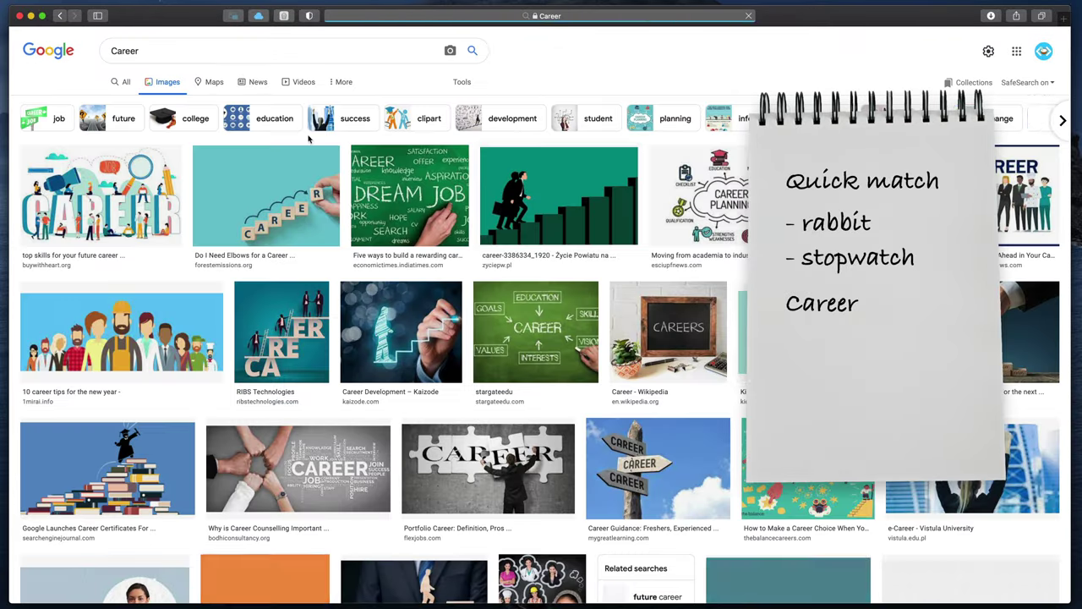
{"action": "scroll", "coordinate": [1063, 540], "scroll_direction": "down", "scroll_amount": 3}
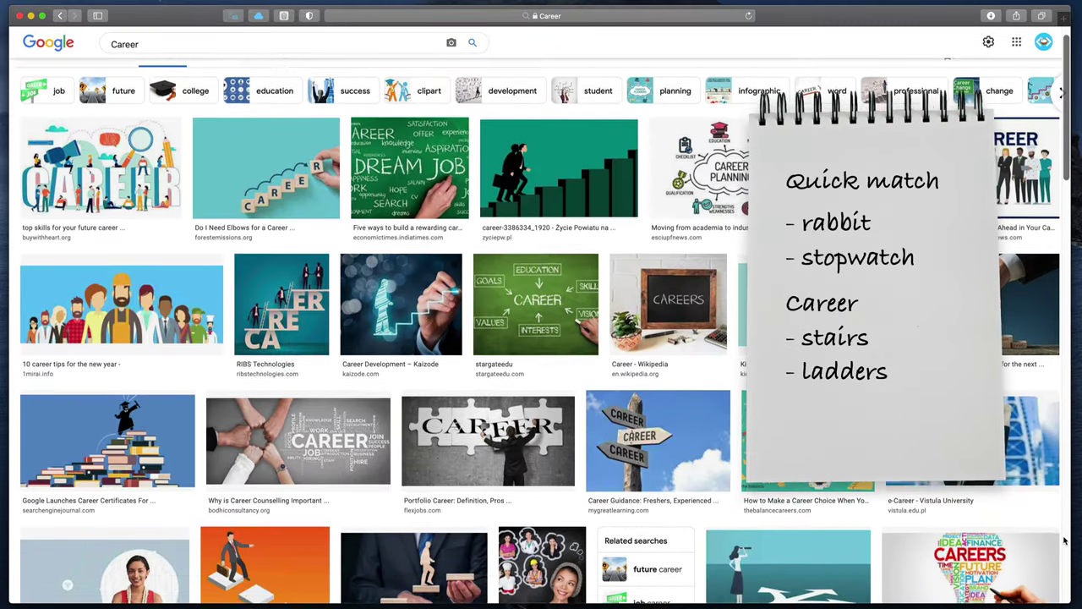
{"action": "scroll", "coordinate": [1064, 540], "scroll_direction": "down", "scroll_amount": 2}
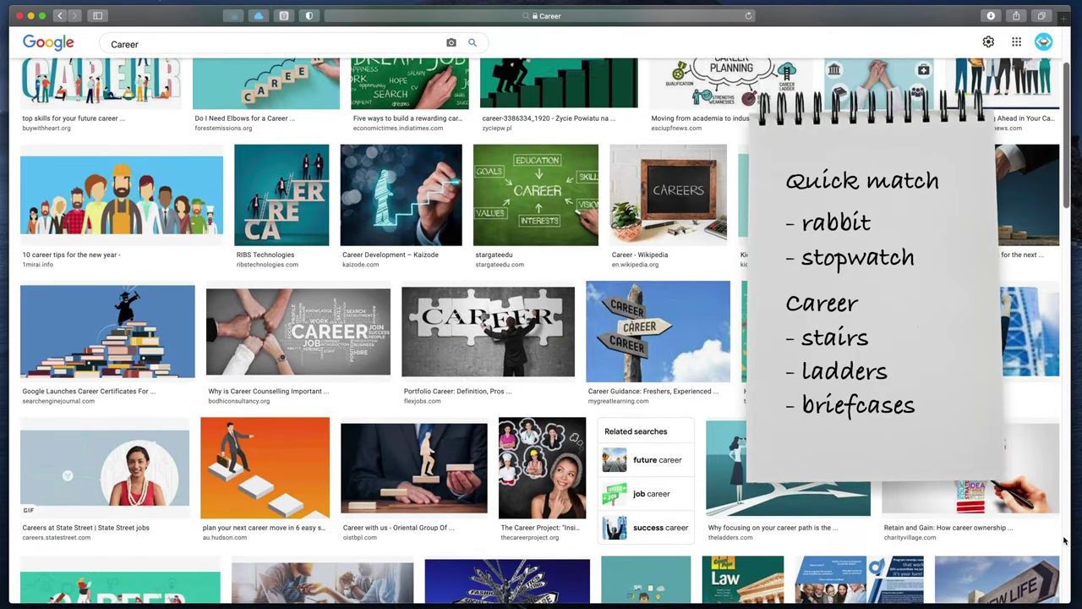
{"action": "scroll", "coordinate": [1064, 540], "scroll_direction": "down", "scroll_amount": 2}
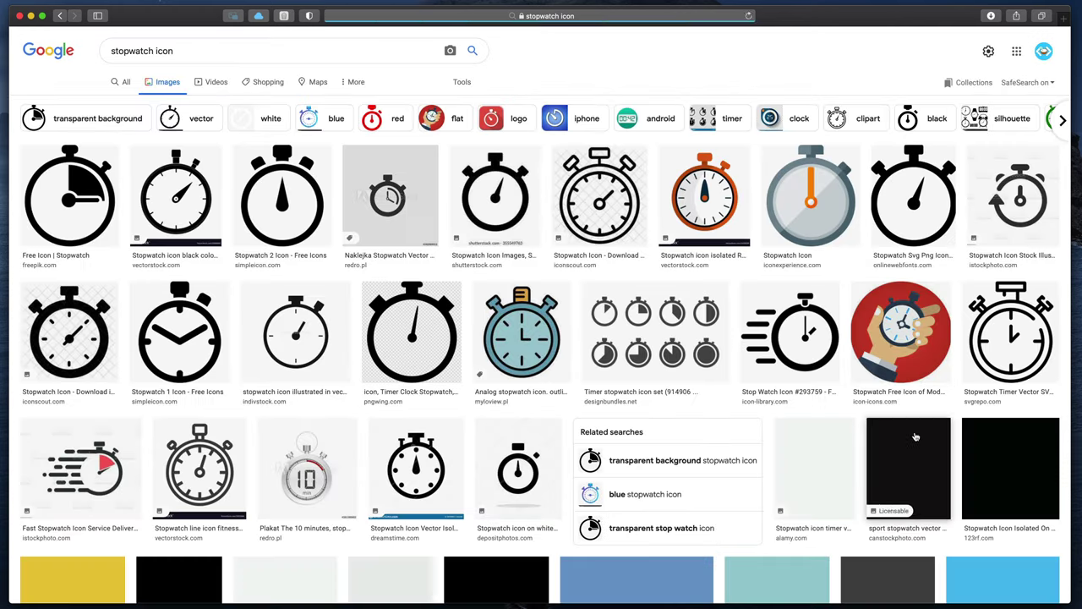
{"action": "scroll", "coordinate": [915, 436], "scroll_direction": "down", "scroll_amount": 1}
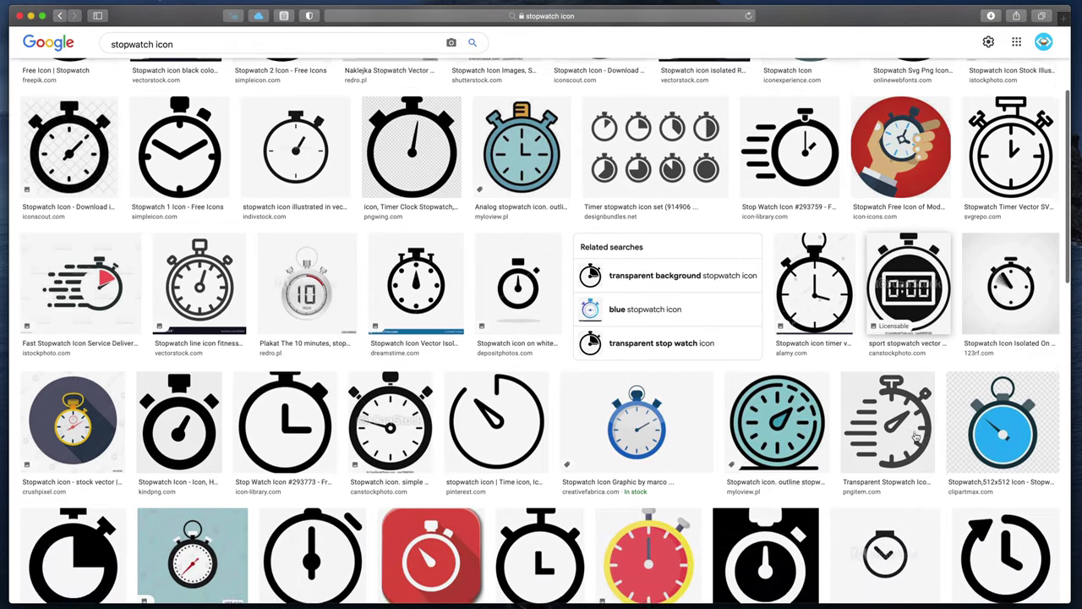
{"action": "scroll", "coordinate": [915, 436], "scroll_direction": "down", "scroll_amount": 2}
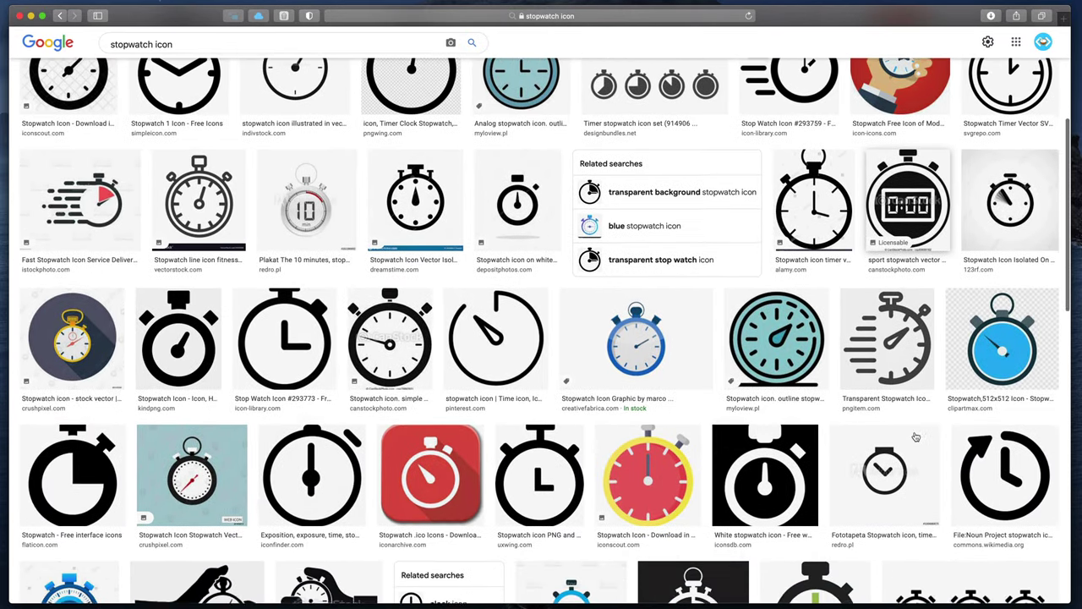
{"action": "scroll", "coordinate": [915, 437], "scroll_direction": "down", "scroll_amount": 2}
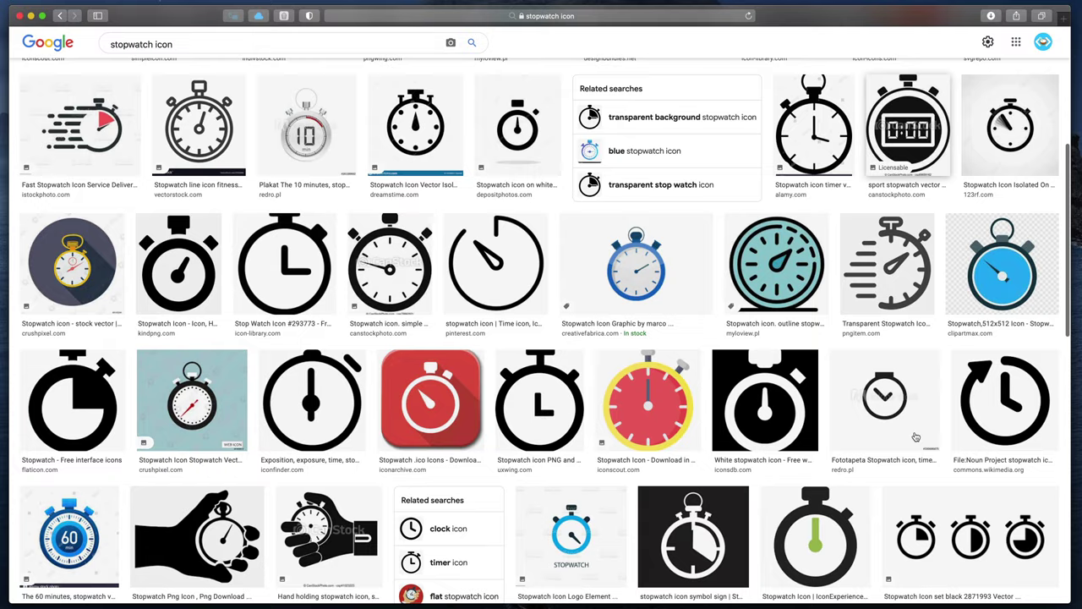
{"action": "scroll", "coordinate": [915, 437], "scroll_direction": "down", "scroll_amount": 1}
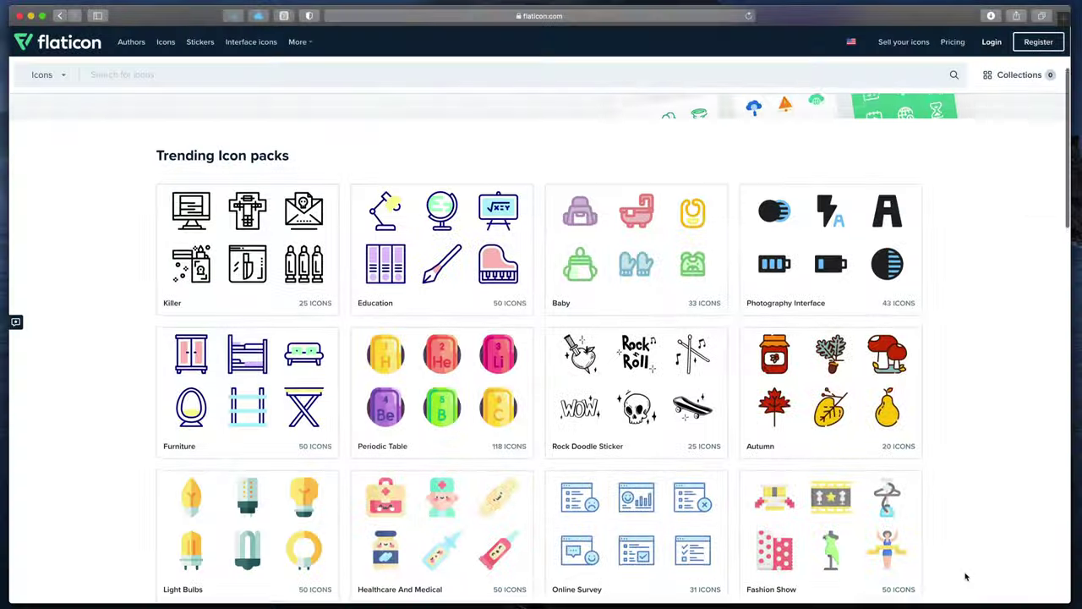
Return to the Flaticon home page and search for stopwatch icons
{"action": "scroll", "coordinate": [967, 573], "scroll_direction": "down", "scroll_amount": 3}
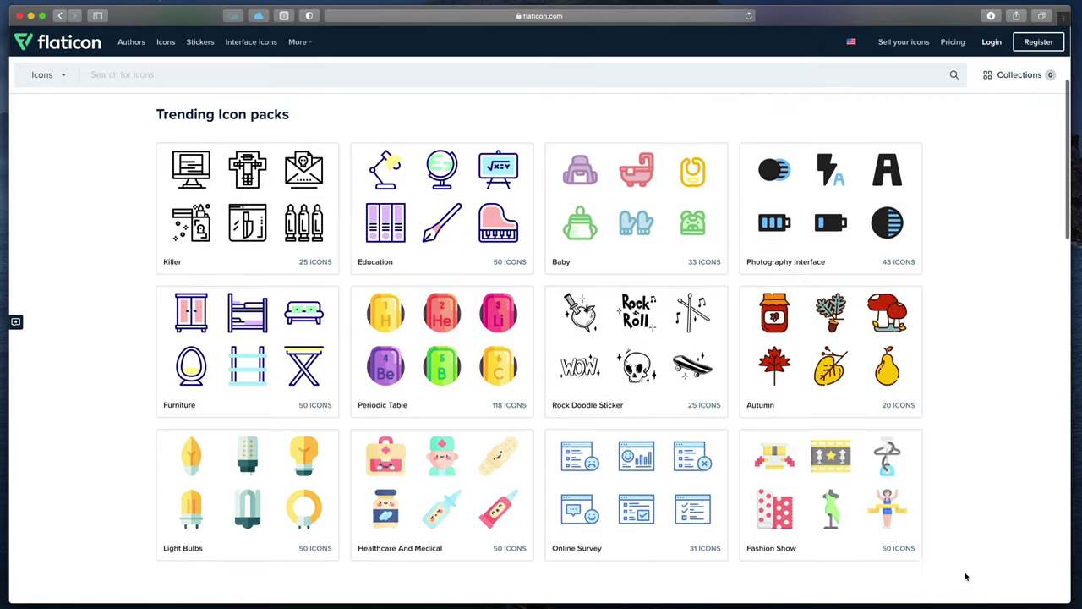
{"action": "scroll", "coordinate": [967, 577], "scroll_direction": "down", "scroll_amount": 2}
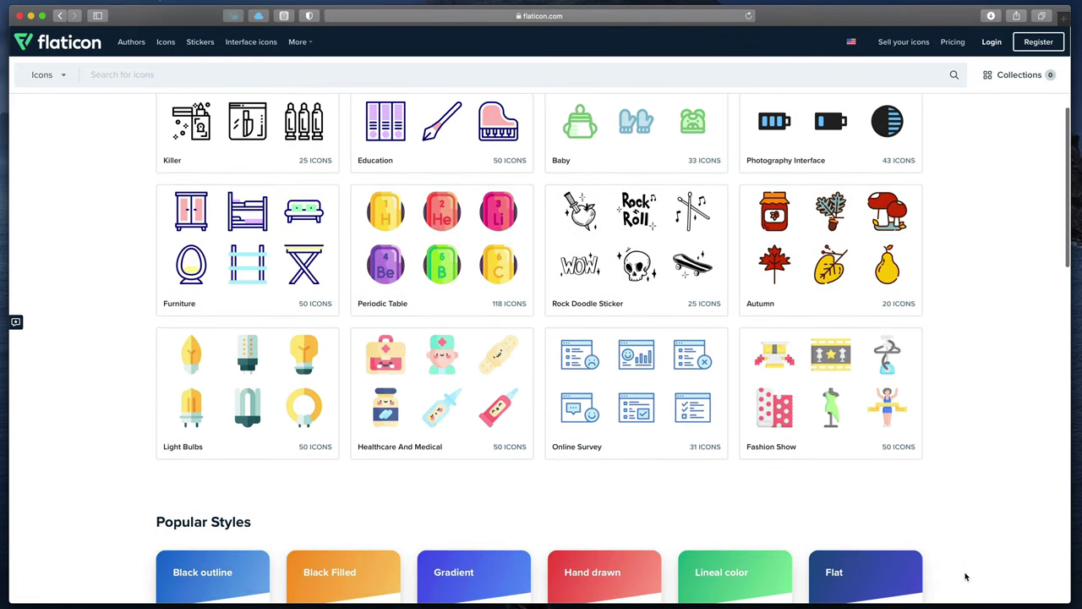
{"action": "key", "text": "super+bracketleft"}
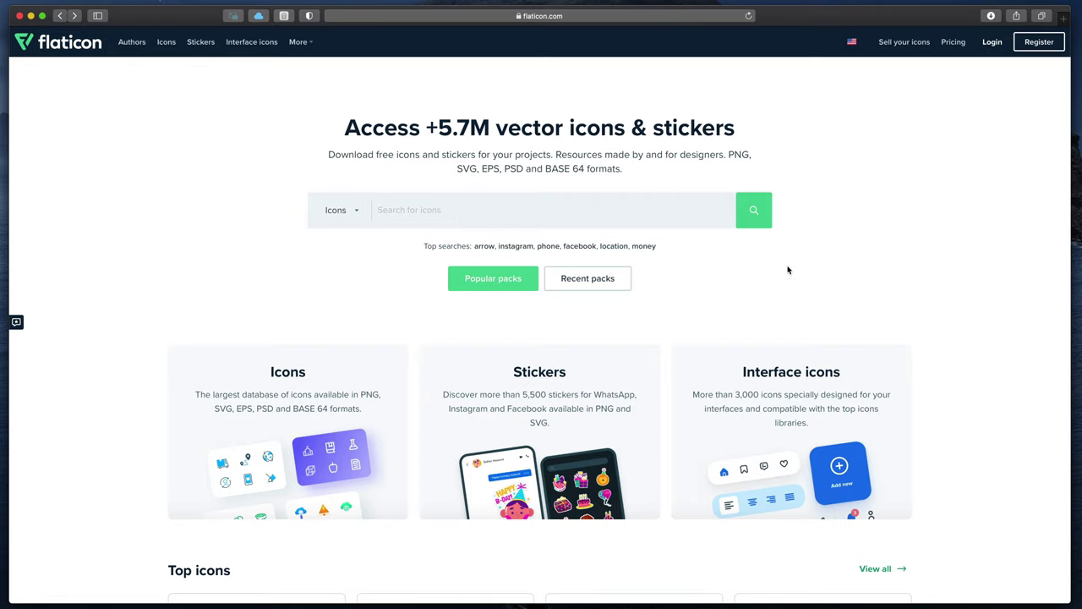
{"action": "type", "text": "stopwatch"}
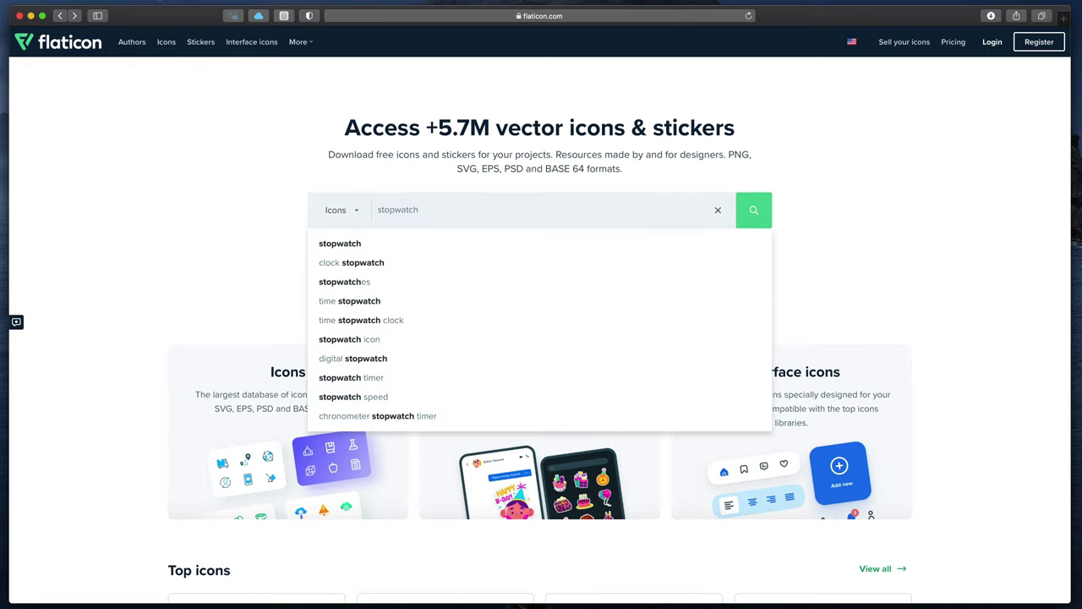
{"action": "key", "text": "Return"}
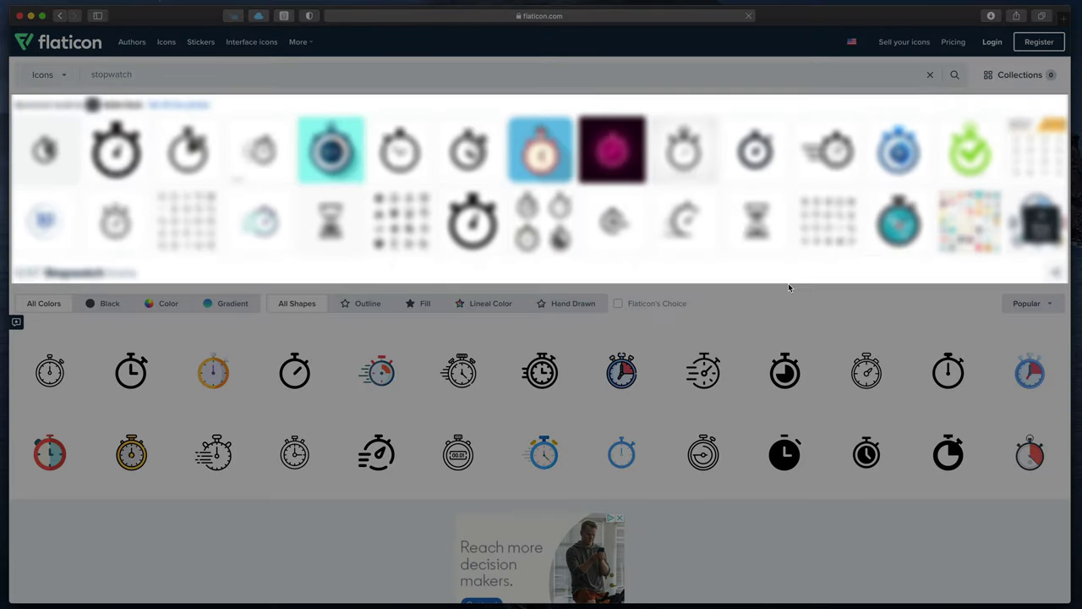
Filter the stopwatch results to Gradient colour and Outline shape, then go to the next page
{"action": "scroll", "coordinate": [789, 288], "scroll_direction": "down", "scroll_amount": 3}
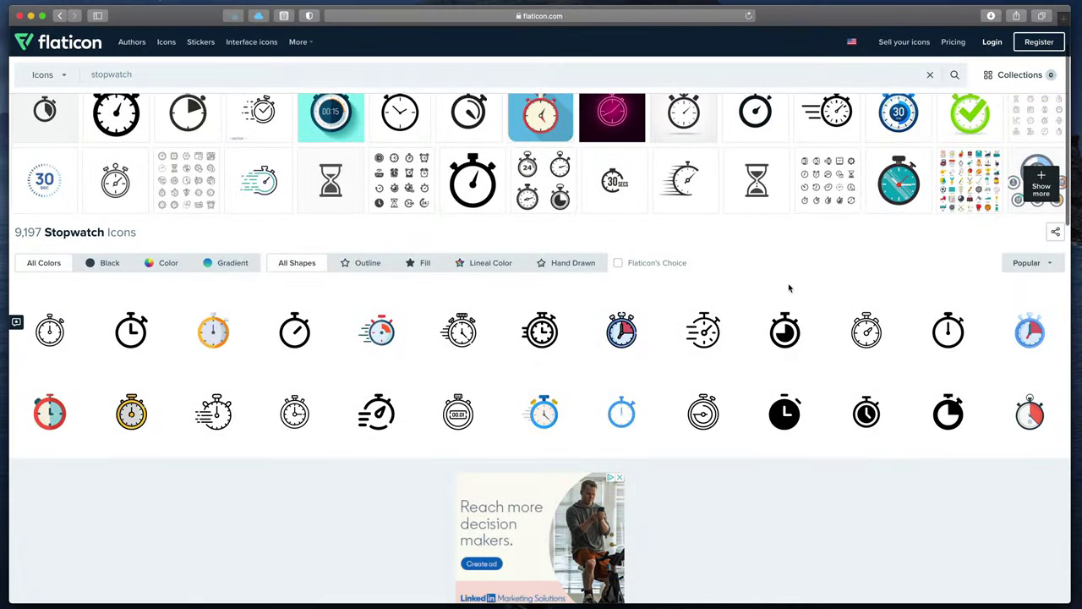
{"action": "scroll", "coordinate": [789, 288], "scroll_direction": "down", "scroll_amount": 1}
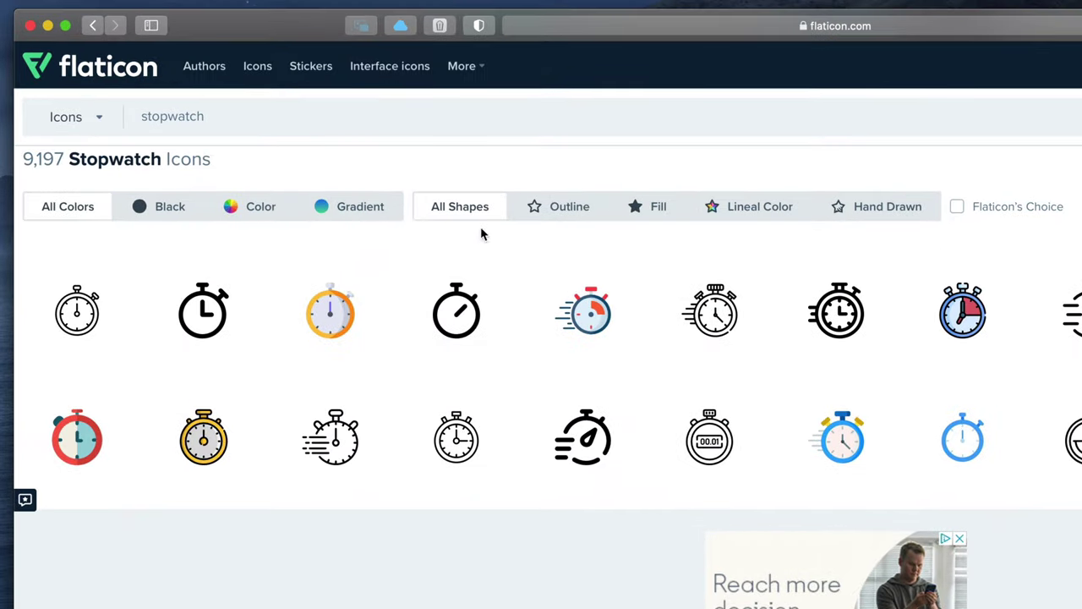
{"action": "left_click", "coordinate": [383, 208]}
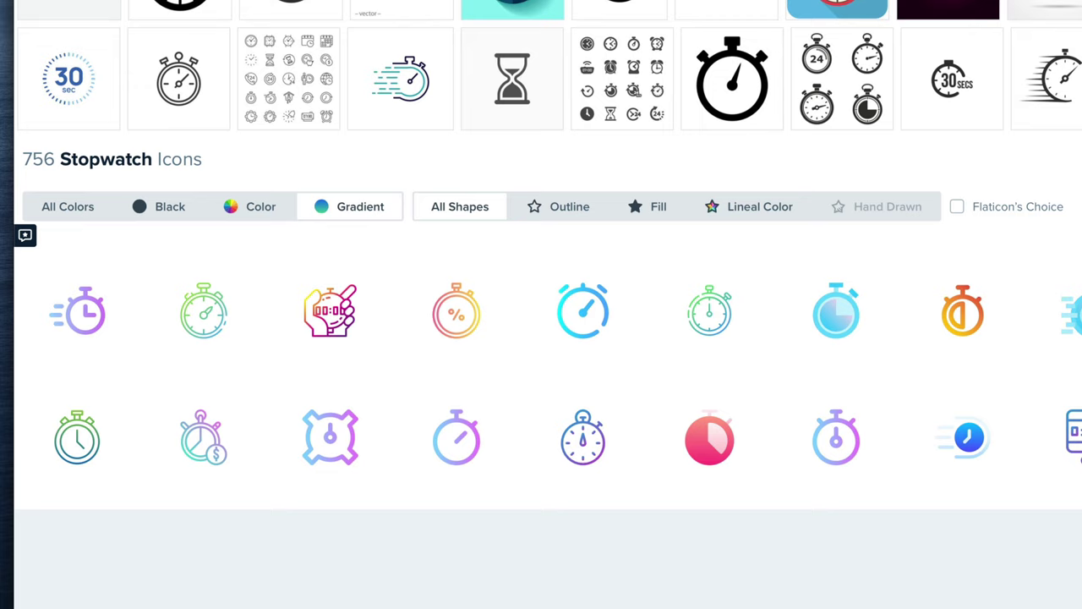
{"action": "left_click", "coordinate": [581, 218]}
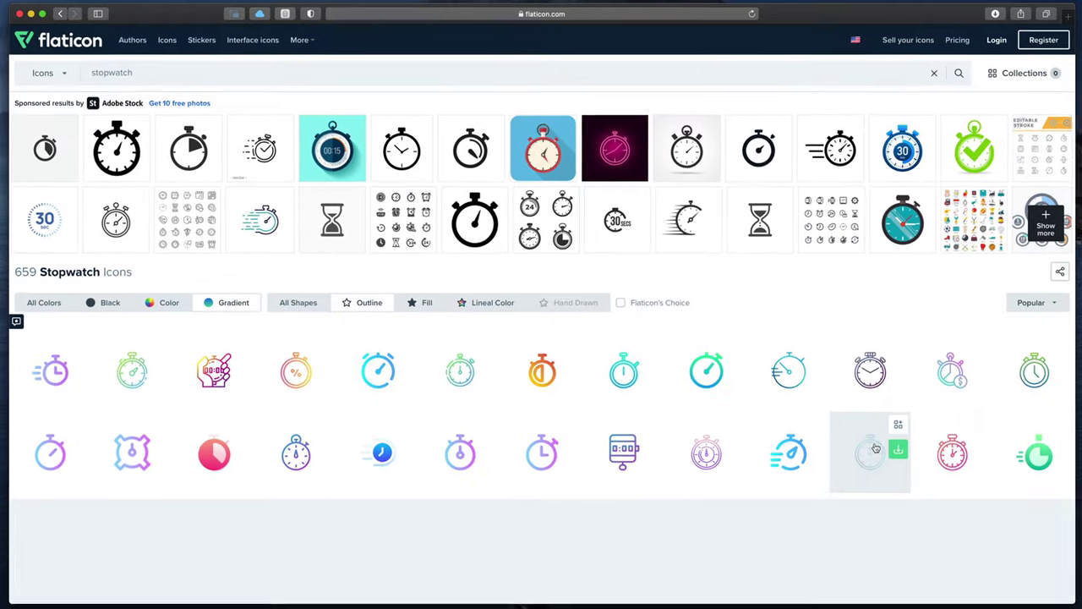
{"action": "scroll", "coordinate": [871, 448], "scroll_direction": "down", "scroll_amount": 3}
{"action": "scroll", "coordinate": [871, 449], "scroll_direction": "down", "scroll_amount": 10}
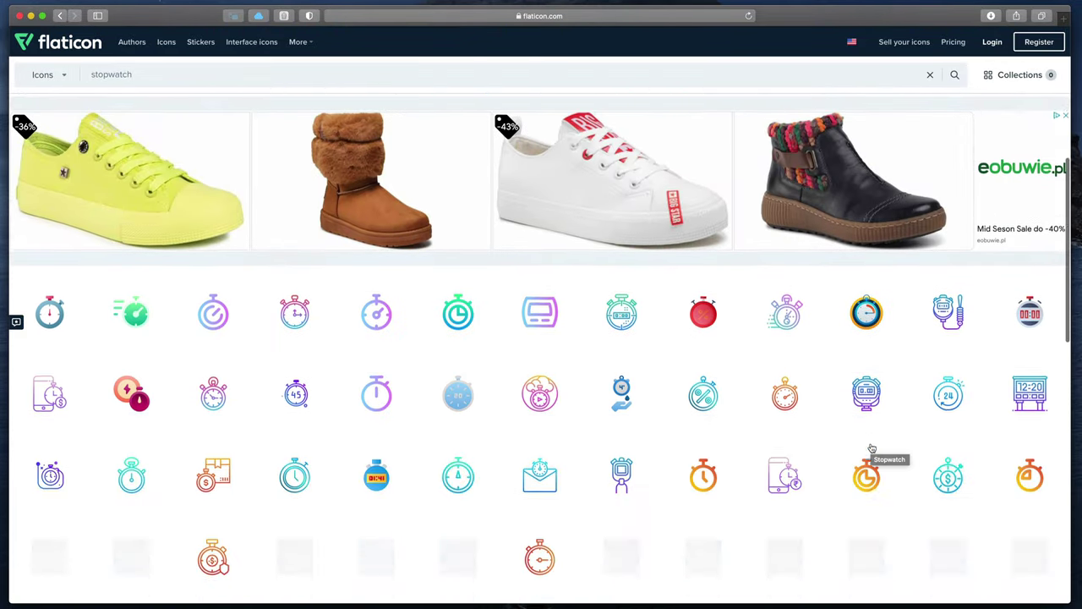
{"action": "scroll", "coordinate": [871, 449], "scroll_direction": "down", "scroll_amount": 3}
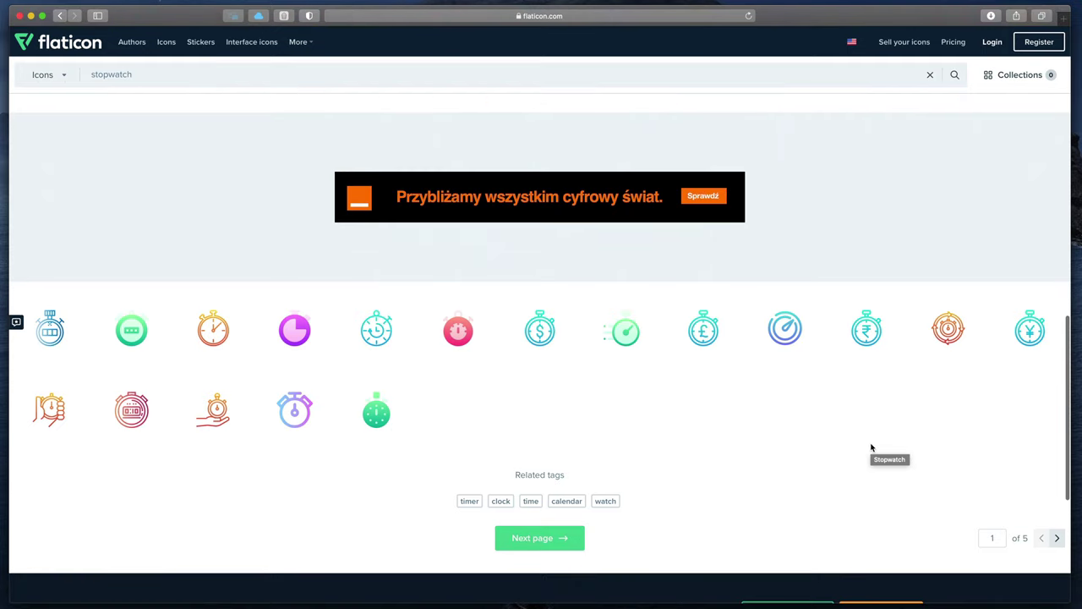
{"action": "left_click", "coordinate": [541, 542]}
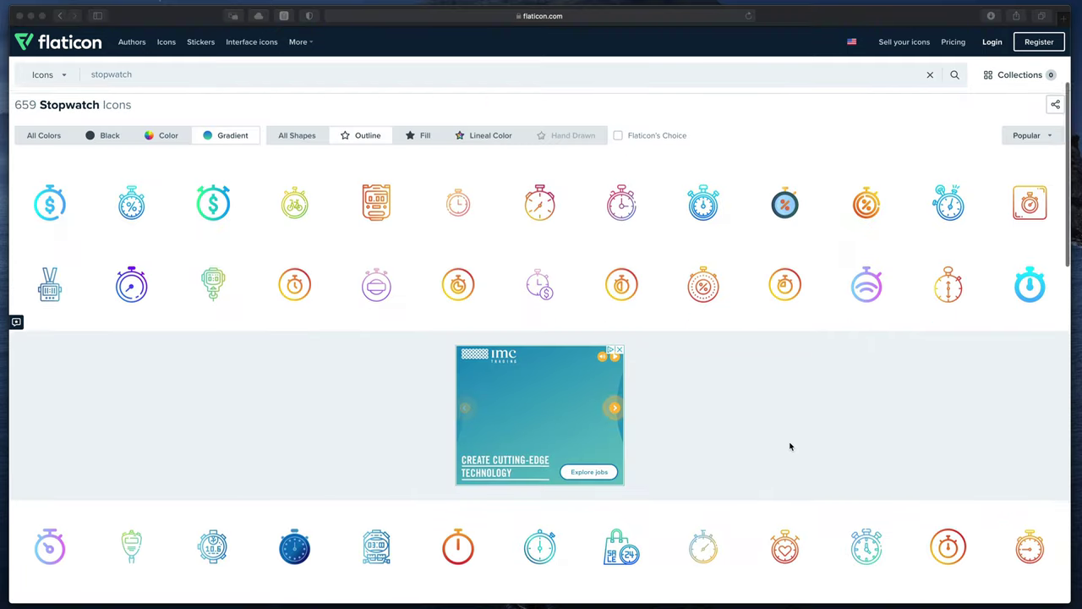
{"action": "scroll", "coordinate": [782, 444], "scroll_direction": "down", "scroll_amount": 10}
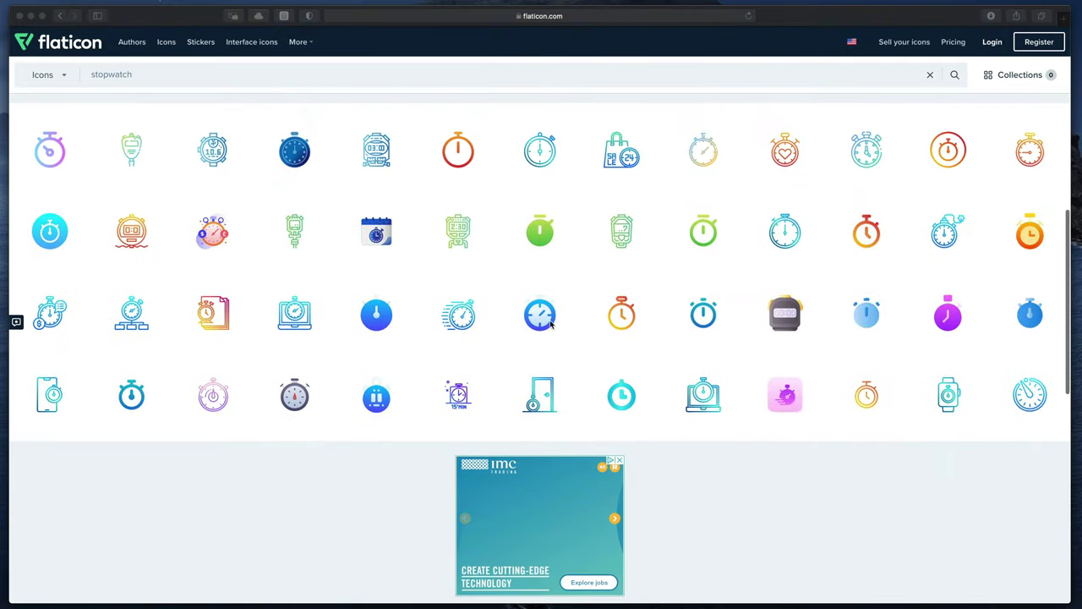
{"action": "left_click", "coordinate": [550, 323]}
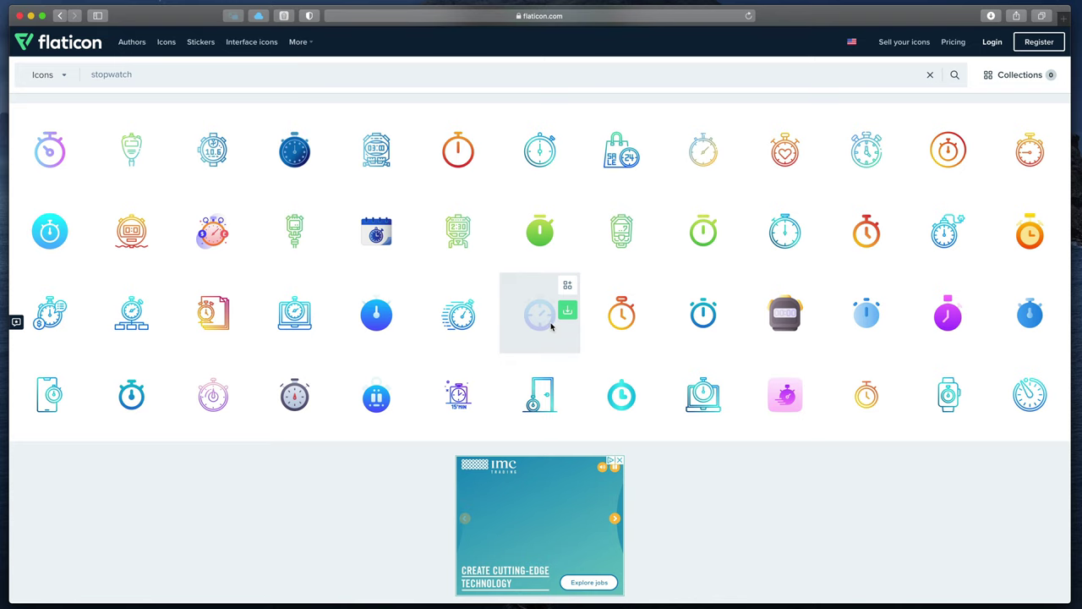
Open the blue gradient Stopwatch icon and download it as a free 512px PNG
{"action": "left_click", "coordinate": [541, 315]}
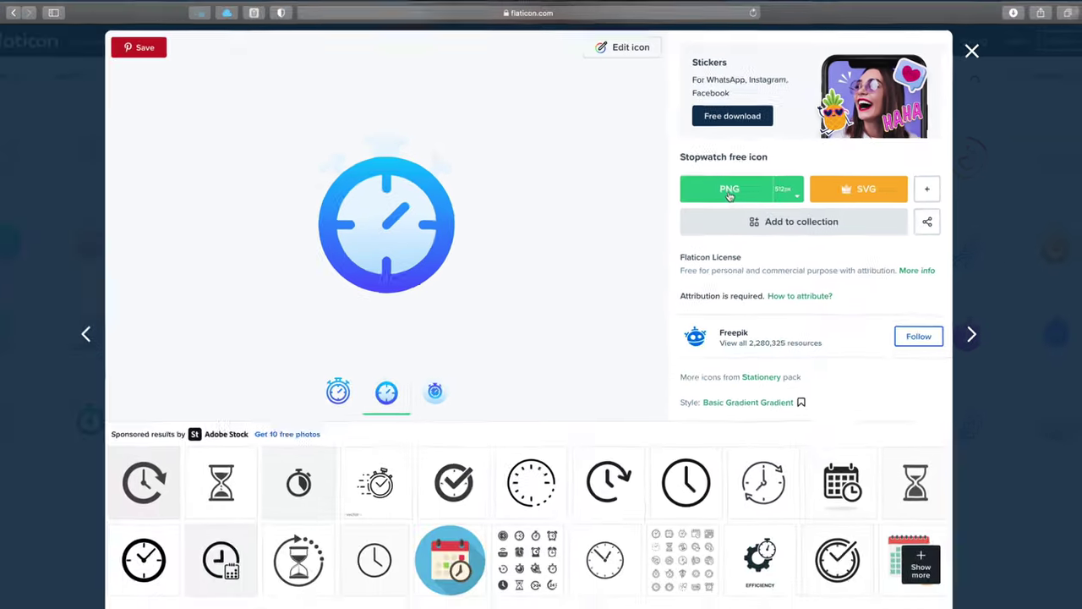
{"action": "left_click", "coordinate": [738, 229]}
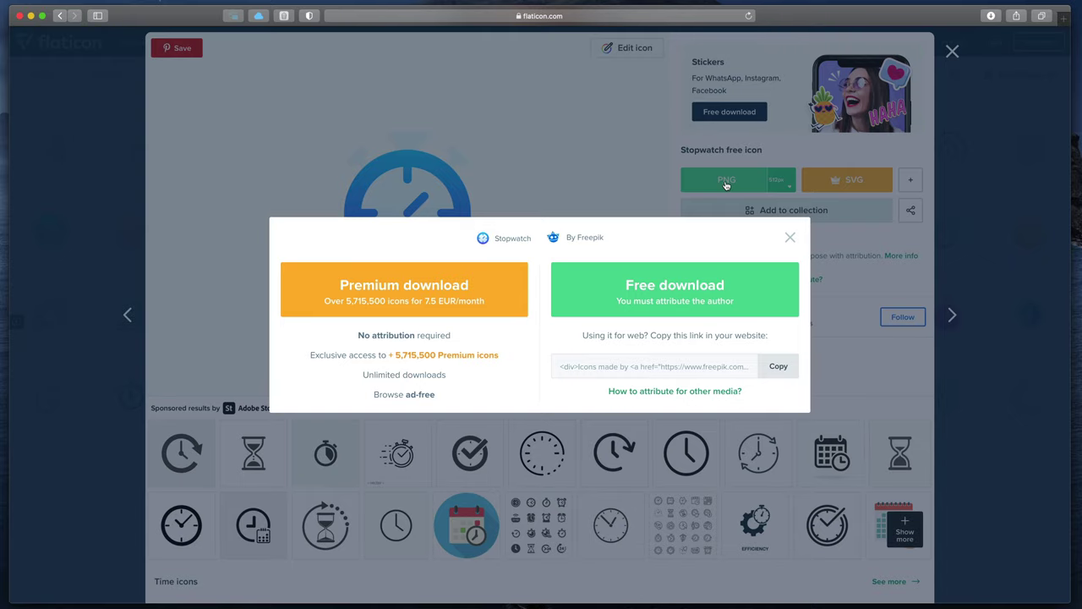
{"action": "left_click", "coordinate": [665, 284]}
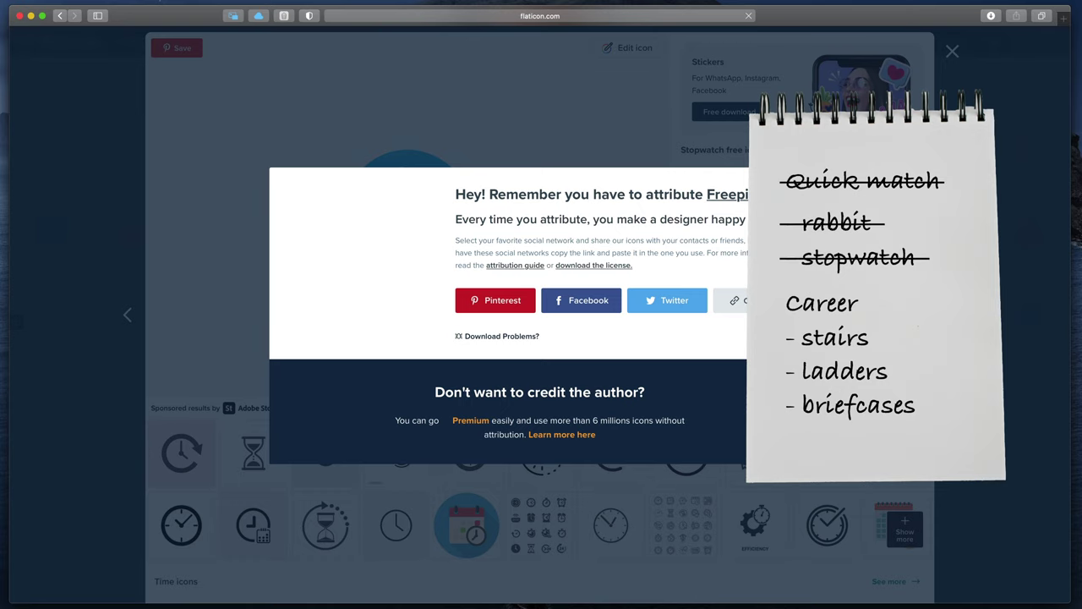
{"action": "key", "text": "Escape"}
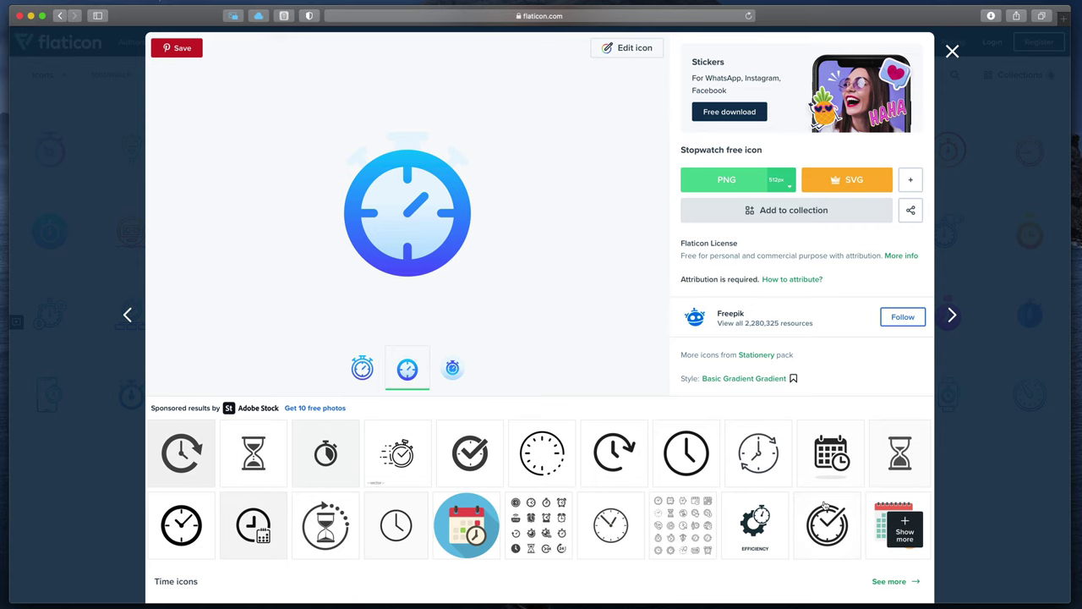
Open the Basic Gradient Gradient style collection and search it for briefcase icons
{"action": "scroll", "coordinate": [819, 511], "scroll_direction": "down", "scroll_amount": 10}
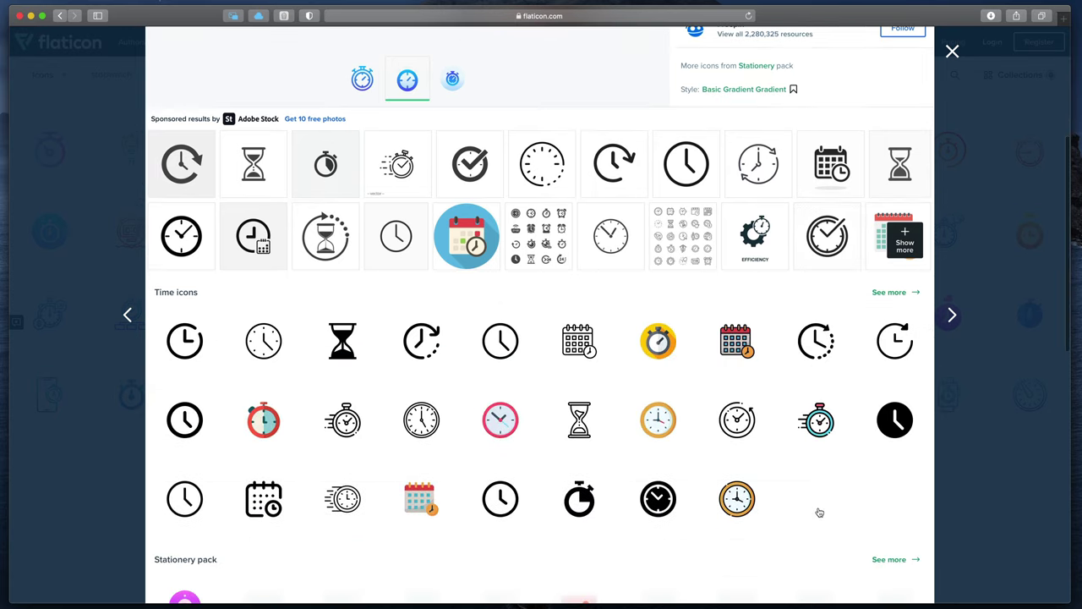
{"action": "scroll", "coordinate": [819, 513], "scroll_direction": "down", "scroll_amount": 8}
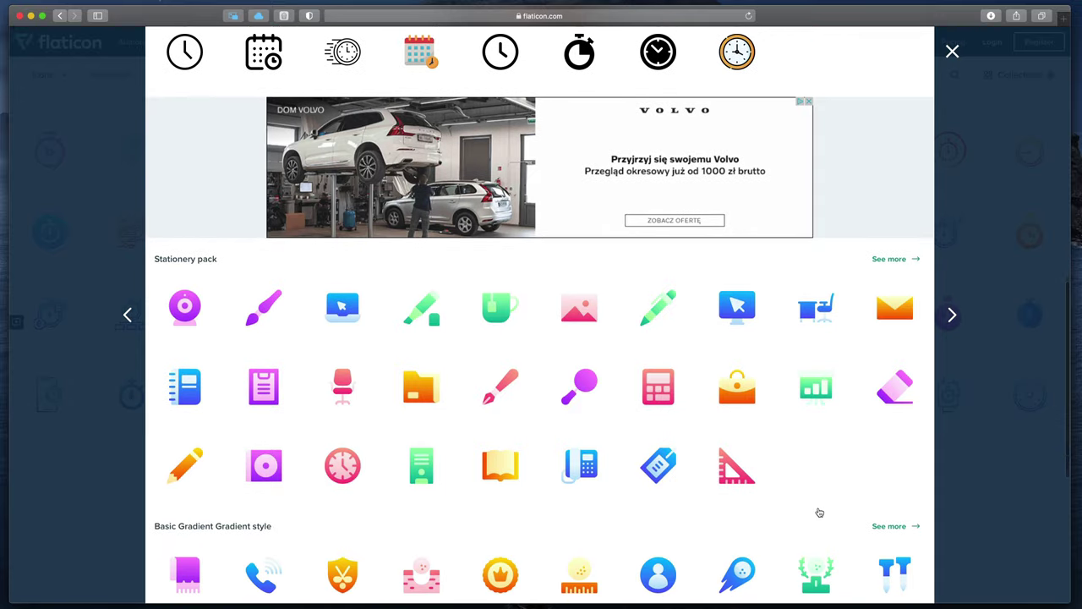
{"action": "scroll", "coordinate": [818, 512], "scroll_direction": "down", "scroll_amount": 3}
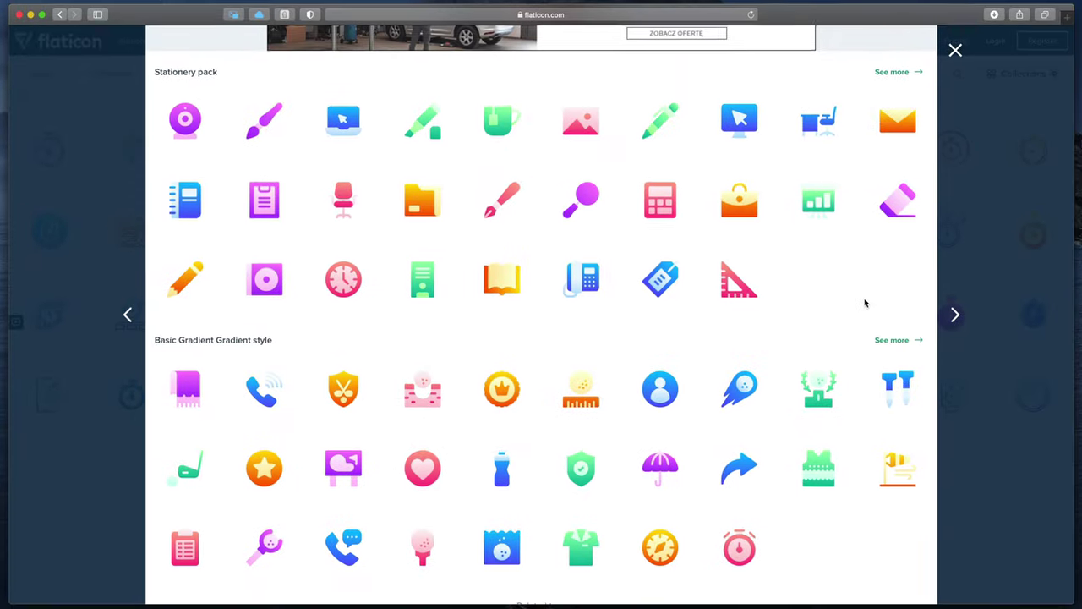
{"action": "left_click", "coordinate": [889, 339]}
{"action": "scroll", "coordinate": [889, 339], "scroll_direction": "down", "scroll_amount": 5}
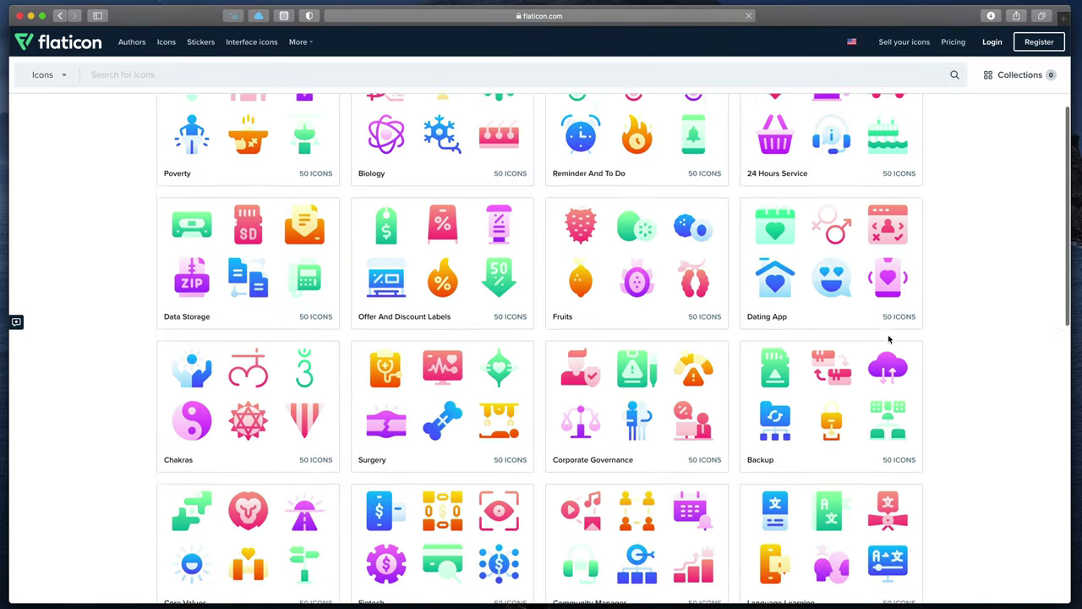
{"action": "scroll", "coordinate": [889, 340], "scroll_direction": "down", "scroll_amount": 4}
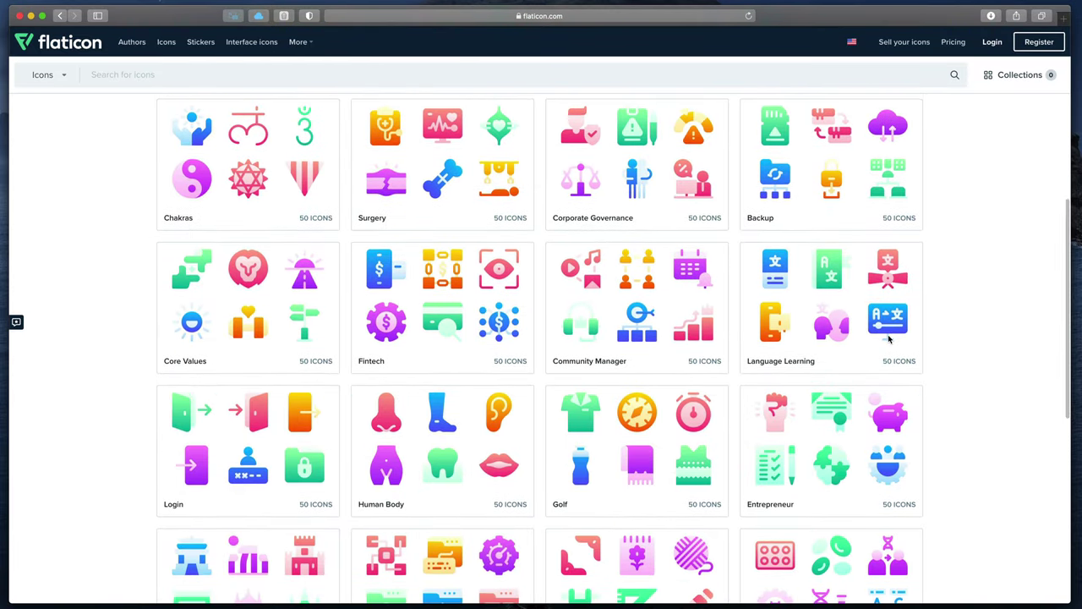
{"action": "scroll", "coordinate": [889, 339], "scroll_direction": "up", "scroll_amount": 7}
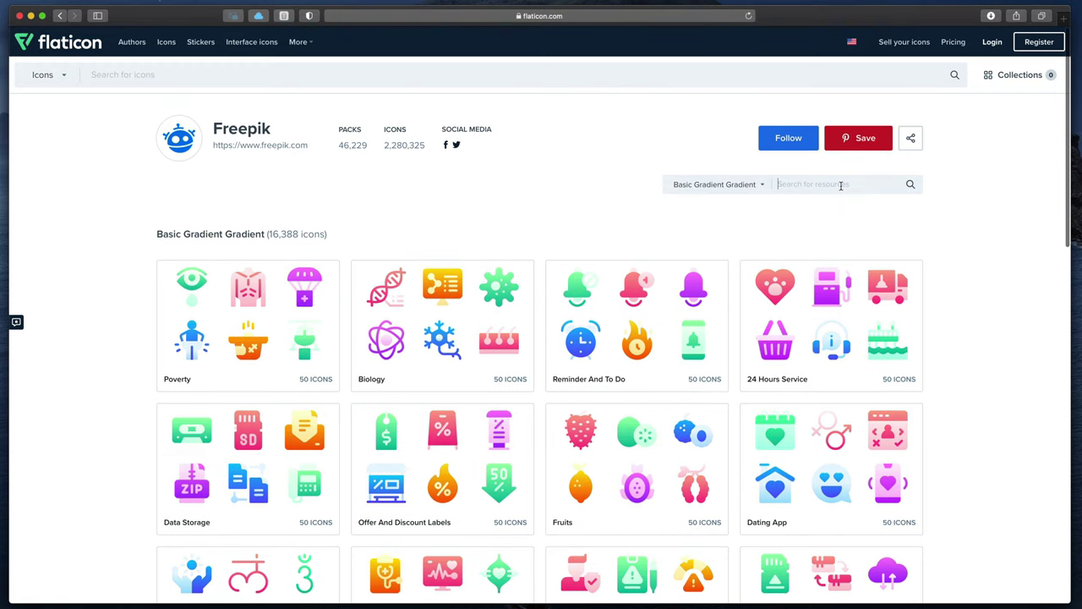
{"action": "type", "text": "iefcase"}
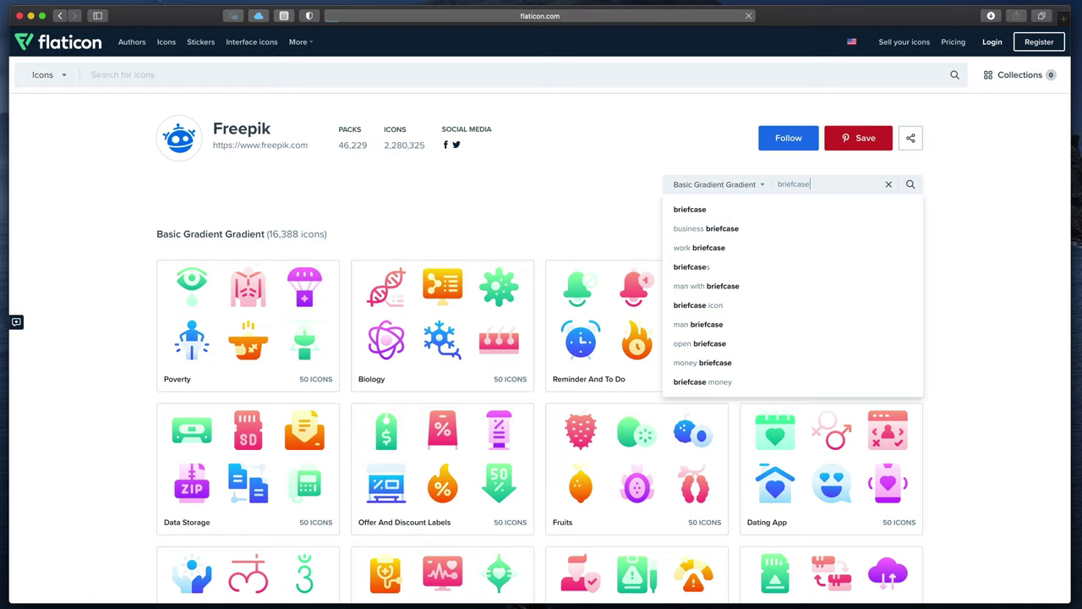
{"action": "key", "text": "Return"}
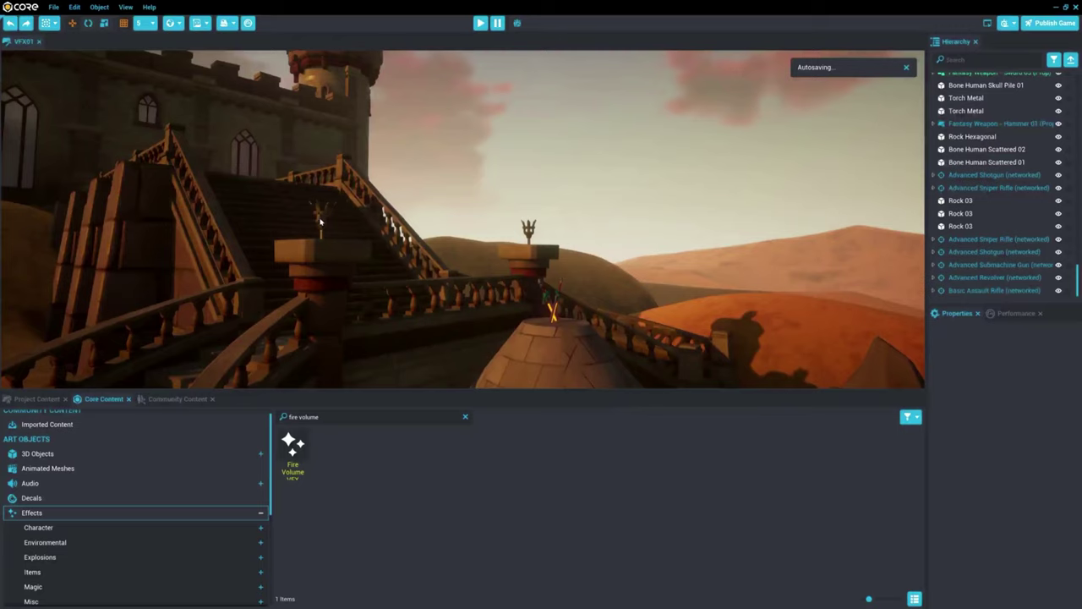
Place the Fire Volume effect in the Core castle scene, then view the VIP membership page
{"action": "left_click_drag", "start_coordinate": [292, 444], "coordinate": [319, 221]}
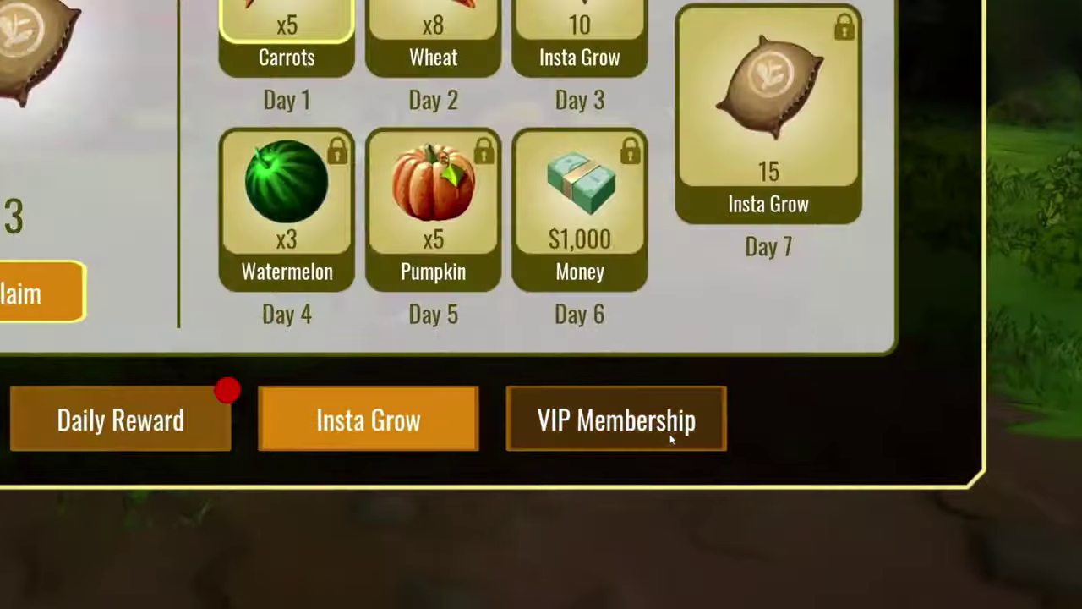
{"action": "left_click", "coordinate": [671, 437]}
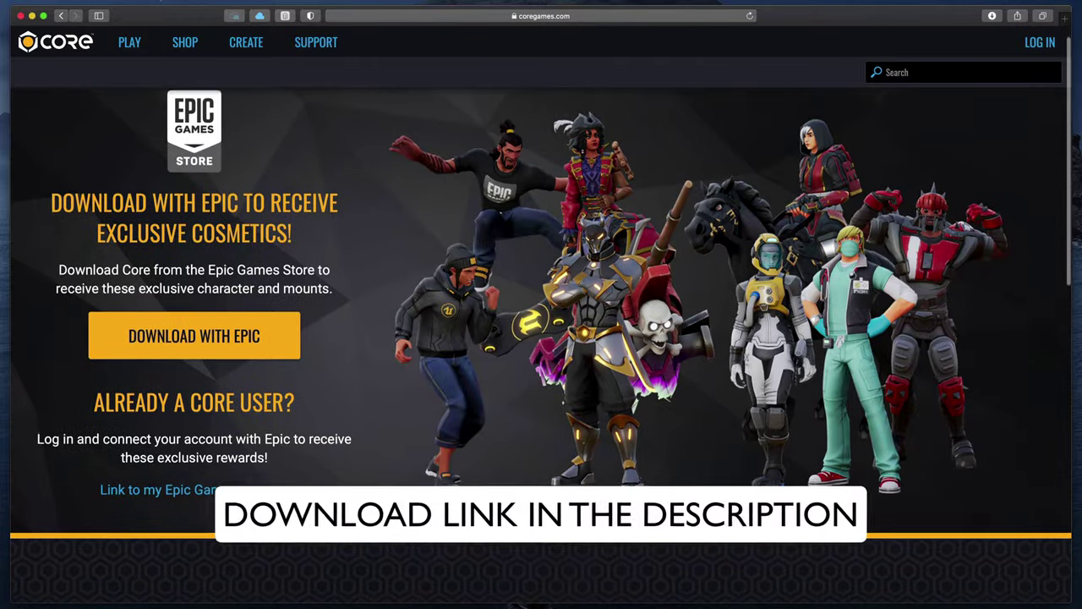
{"action": "scroll", "coordinate": [542, 339], "scroll_direction": "down", "scroll_amount": 3}
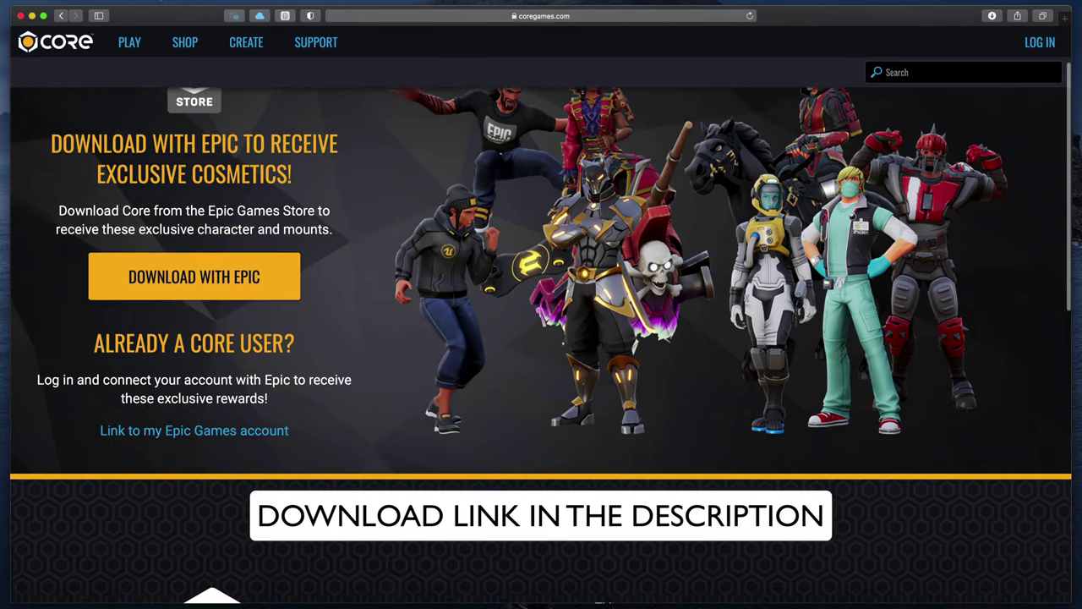
{"action": "scroll", "coordinate": [542, 338], "scroll_direction": "down", "scroll_amount": 3}
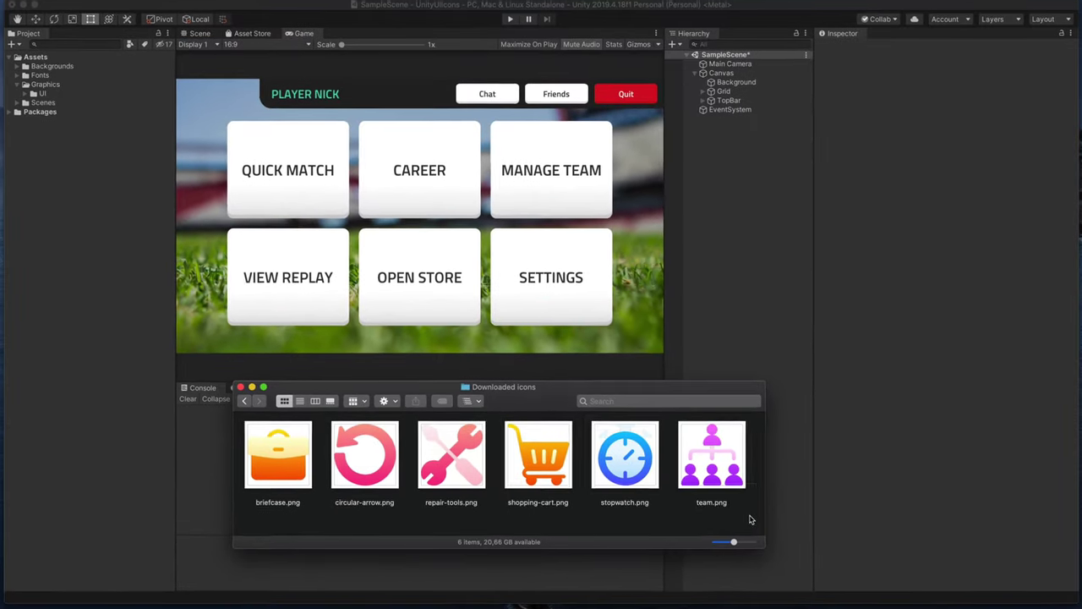
Import the six downloaded icons into the Assets/Graphics folder
{"action": "left_click_drag", "start_coordinate": [986, 482], "coordinate": [264, 384]}
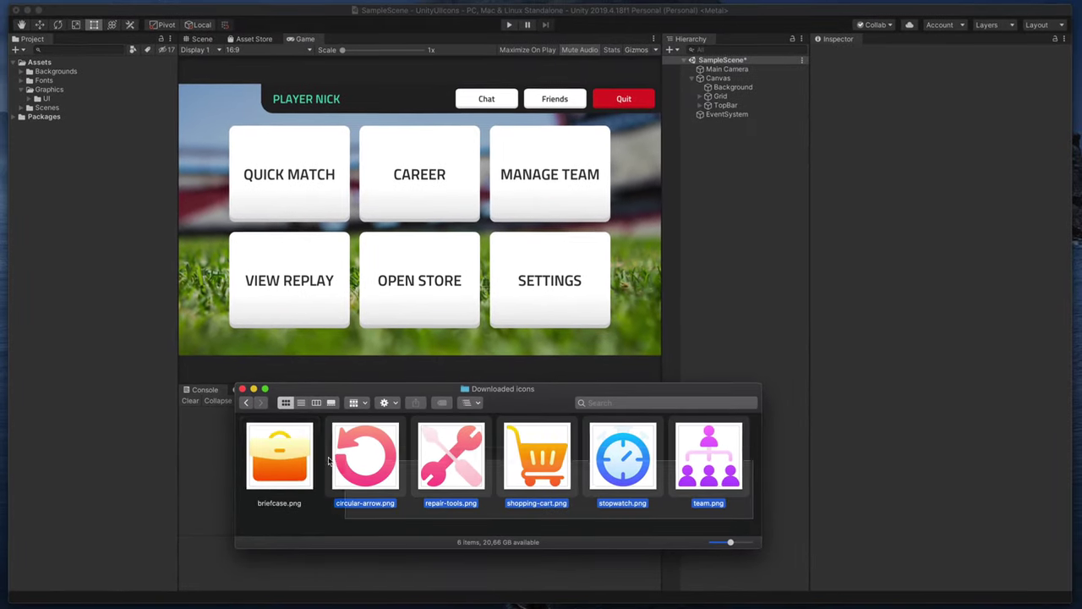
{"action": "left_click_drag", "start_coordinate": [329, 461], "coordinate": [272, 447]}
{"action": "left_click_drag", "start_coordinate": [364, 478], "coordinate": [52, 95]}
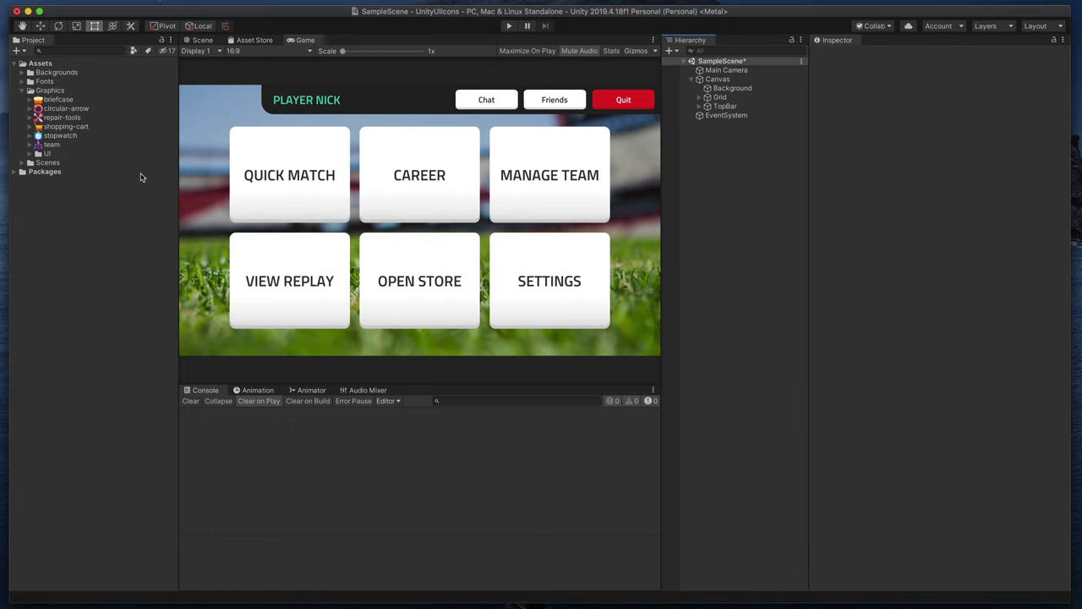
Move the QUICK MATCH label lower inside the Quick Match box
{"action": "left_click", "coordinate": [725, 107]}
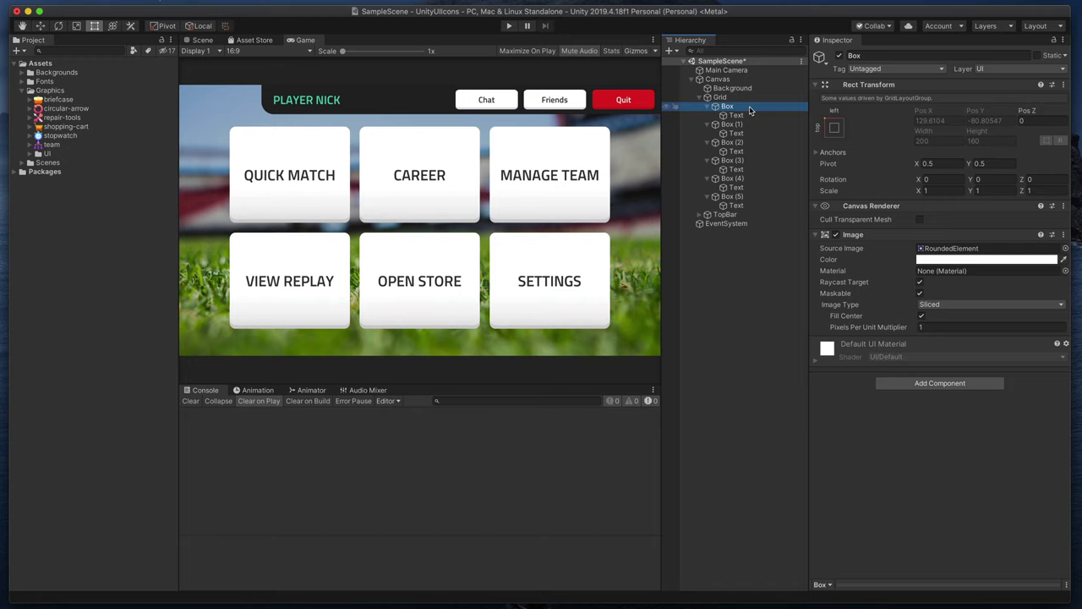
{"action": "double_click", "coordinate": [750, 108]}
{"action": "left_click", "coordinate": [775, 116]}
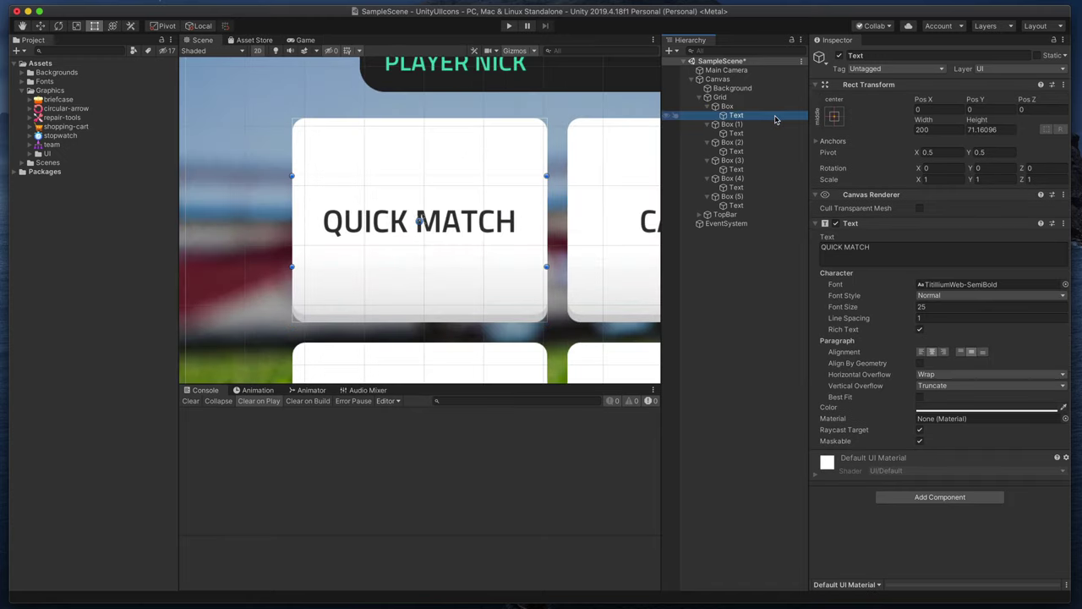
{"action": "left_click_drag", "start_coordinate": [485, 218], "coordinate": [484, 272]}
Add a stopwatch Image inside the Quick Match box, positioned above the label
{"action": "right_click", "coordinate": [727, 107]}
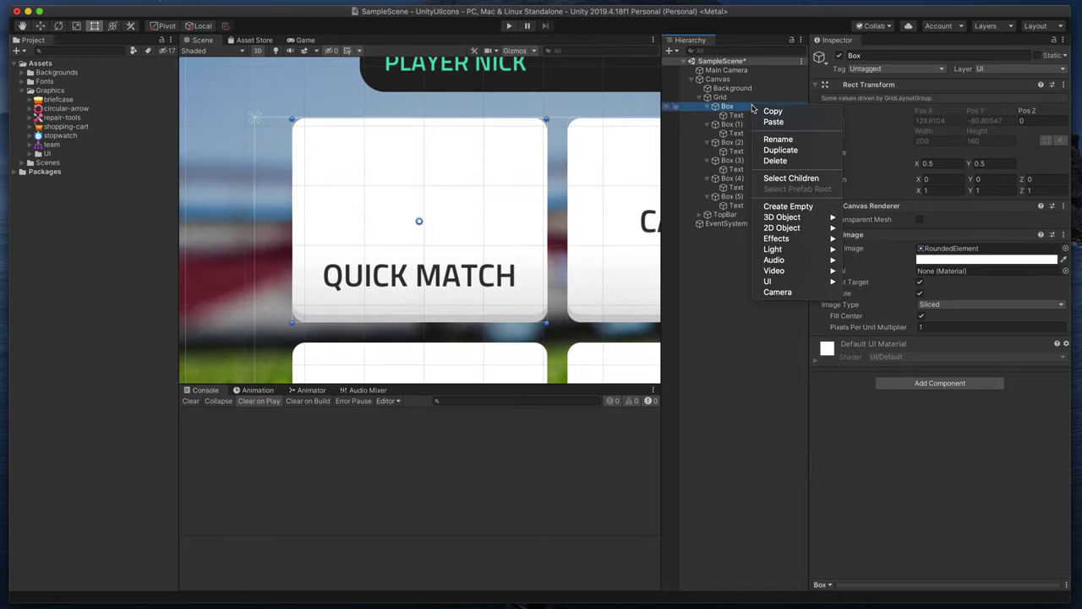
{"action": "mouse_move", "coordinate": [810, 282]}
{"action": "left_click", "coordinate": [874, 303]}
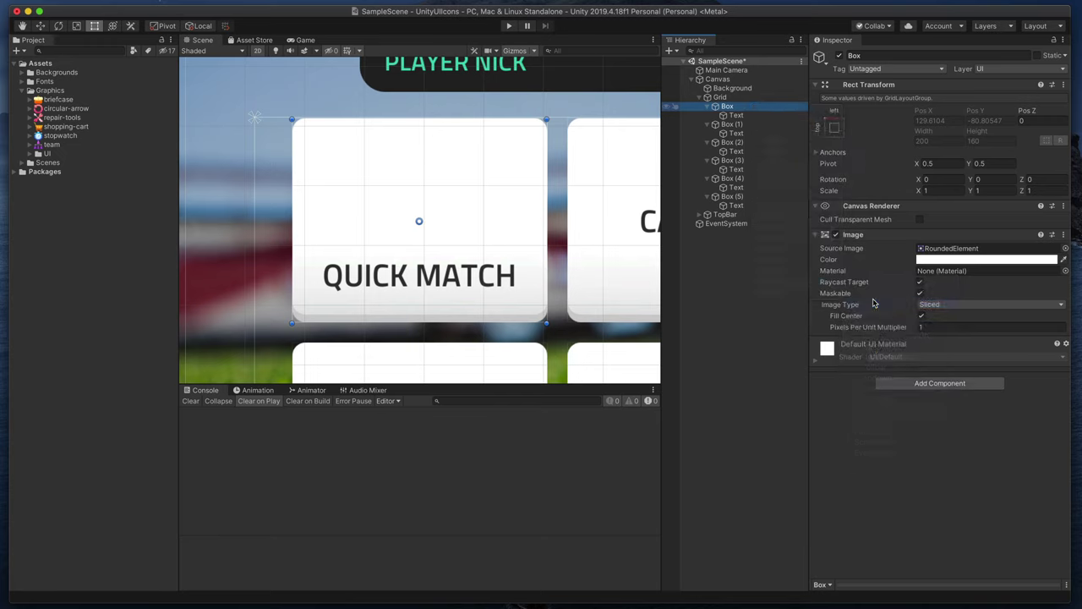
{"action": "left_click", "coordinate": [1065, 237]}
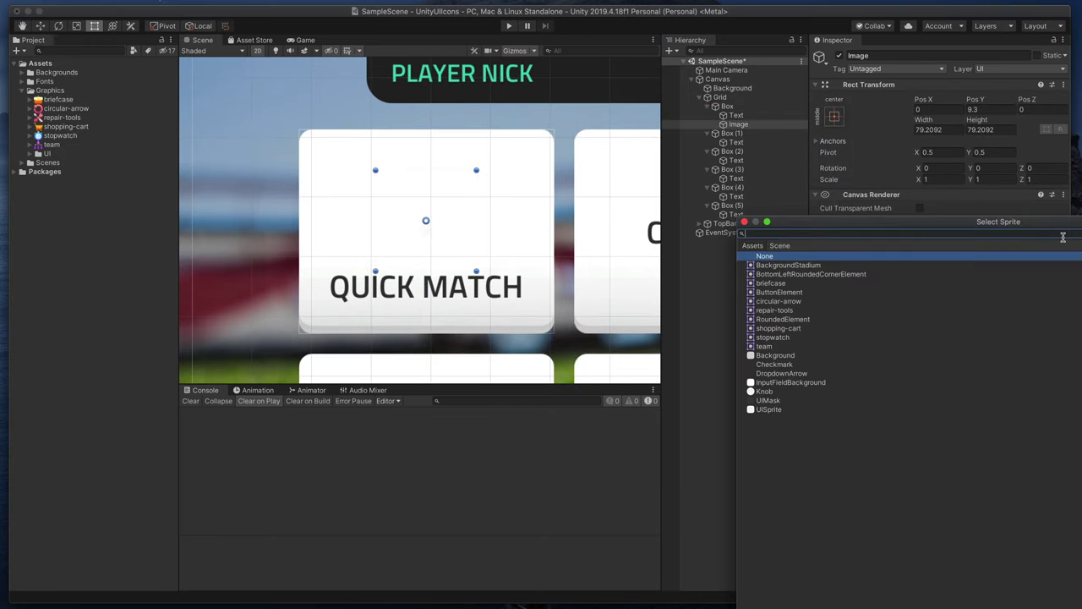
{"action": "left_click", "coordinate": [772, 338]}
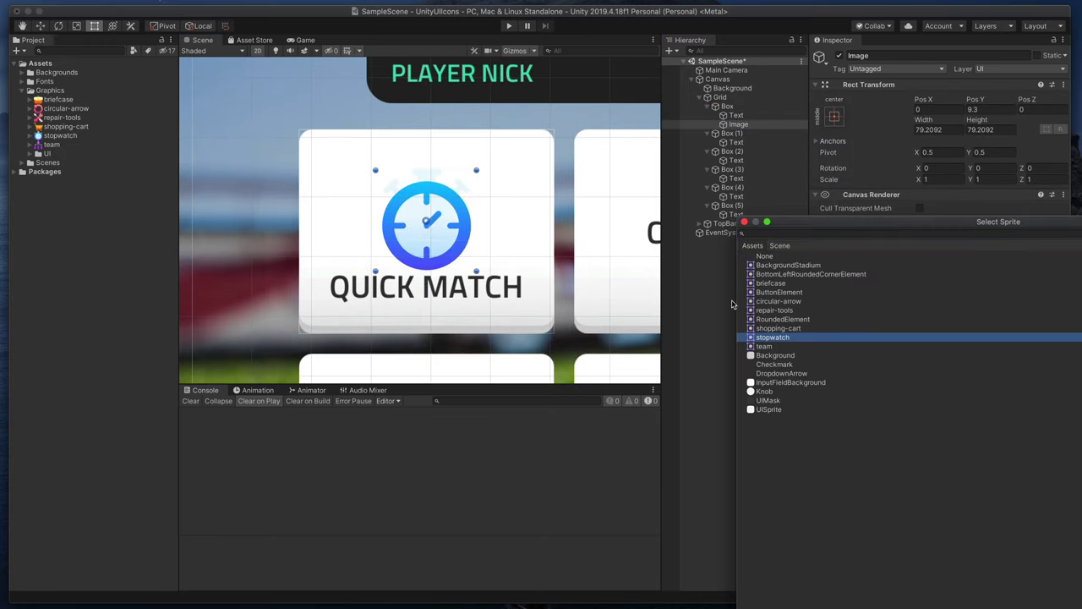
{"action": "left_click", "coordinate": [471, 246]}
{"action": "left_click_drag", "start_coordinate": [470, 245], "coordinate": [459, 230]}
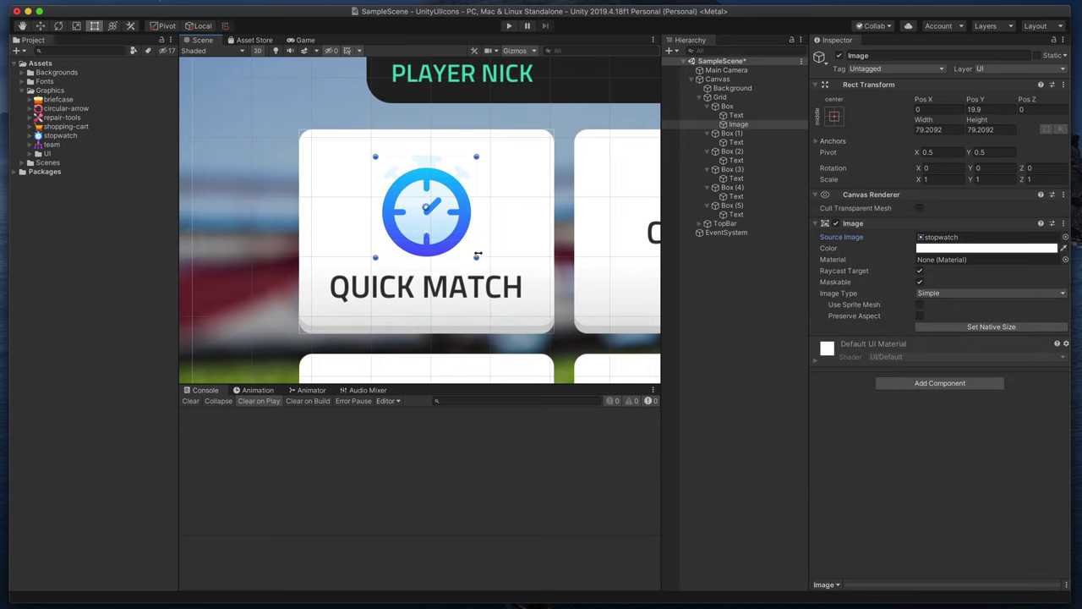
{"action": "scroll", "coordinate": [474, 251], "scroll_direction": "down", "scroll_amount": 1}
{"action": "left_click", "coordinate": [471, 249]}
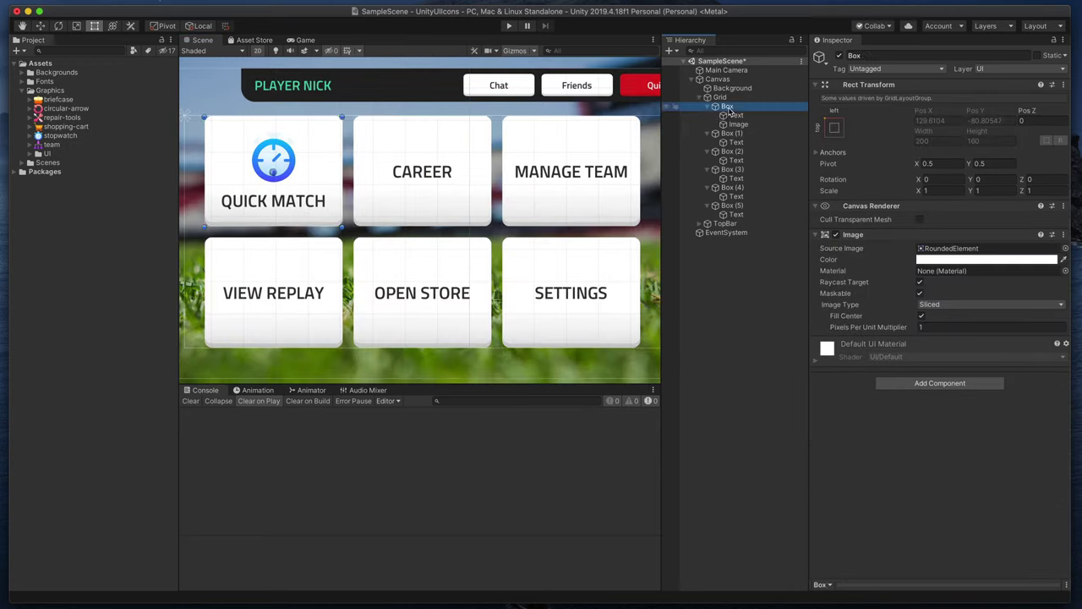
Duplicate the Quick Match box with its icon and label using Ctrl+D, then pan right
{"action": "key", "text": "ctrl+d"}
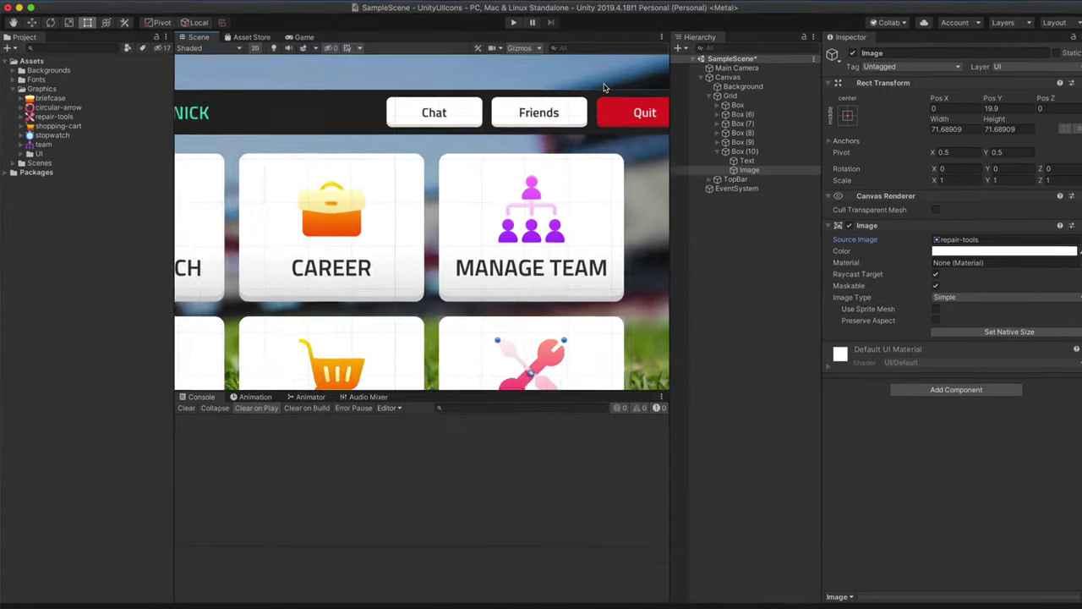
{"action": "middle_click_drag", "start_coordinate": [613, 122], "coordinate": [537, 122]}
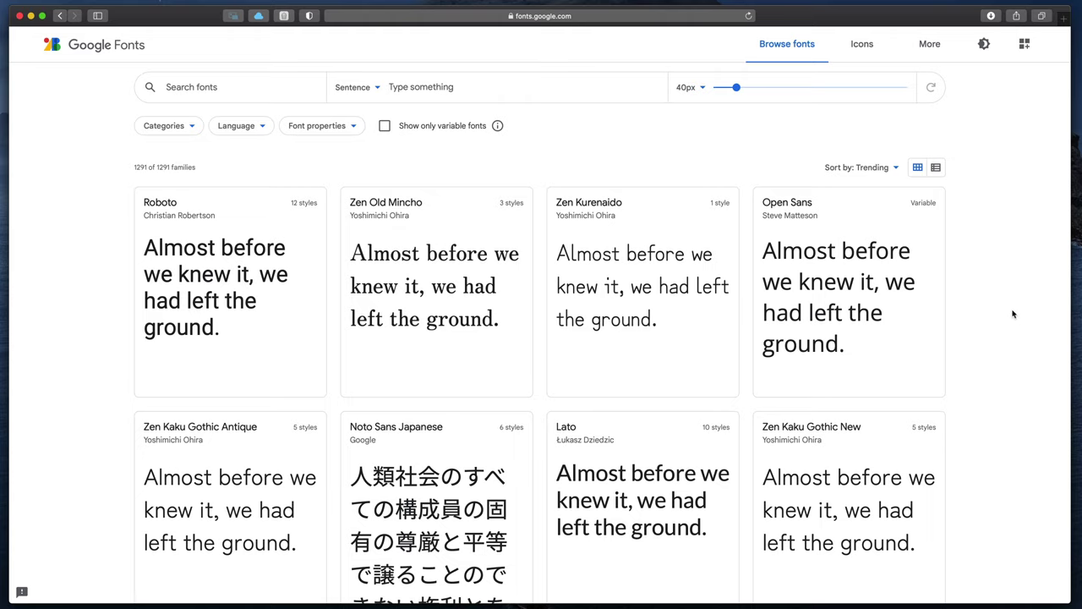
In Material Icons, compare the Filled, Sharp and Two tone styles, settling on Rounded
{"action": "left_click", "coordinate": [863, 52]}
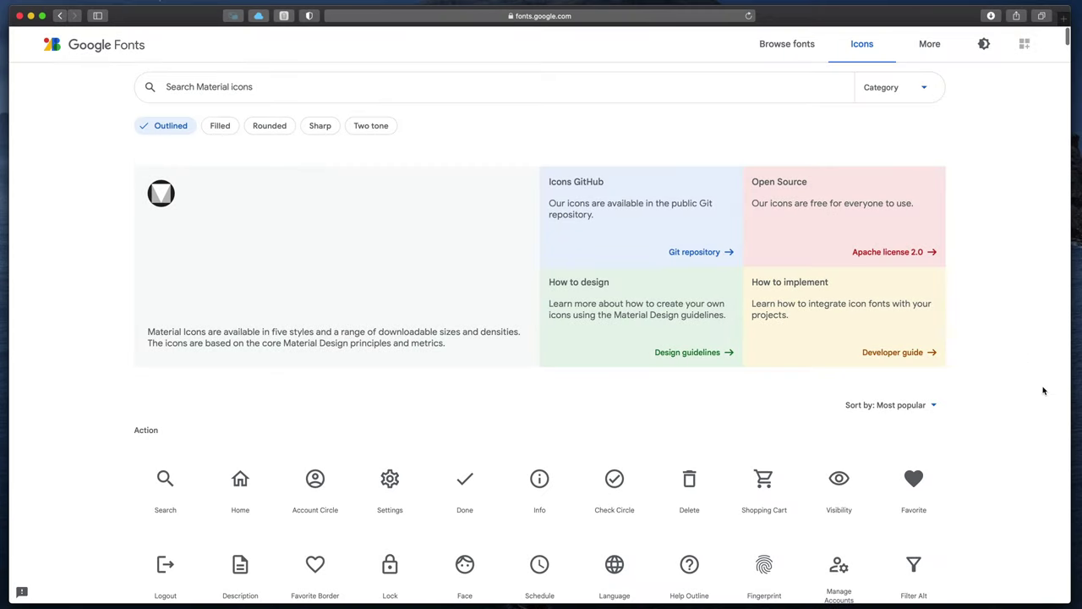
{"action": "scroll", "coordinate": [1043, 391], "scroll_direction": "down", "scroll_amount": 3}
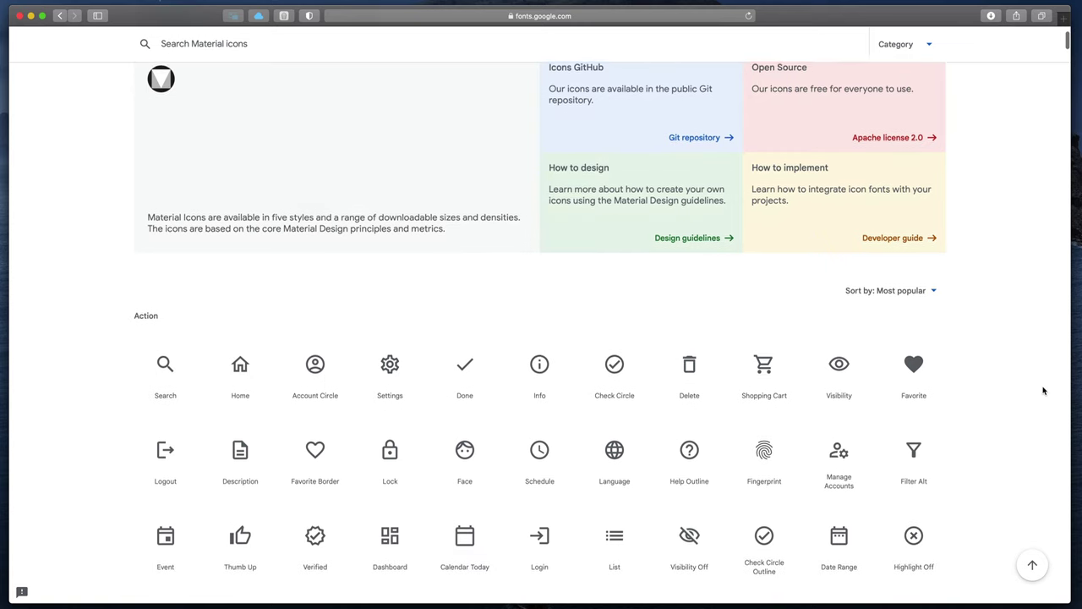
{"action": "scroll", "coordinate": [1043, 390], "scroll_direction": "down", "scroll_amount": 3}
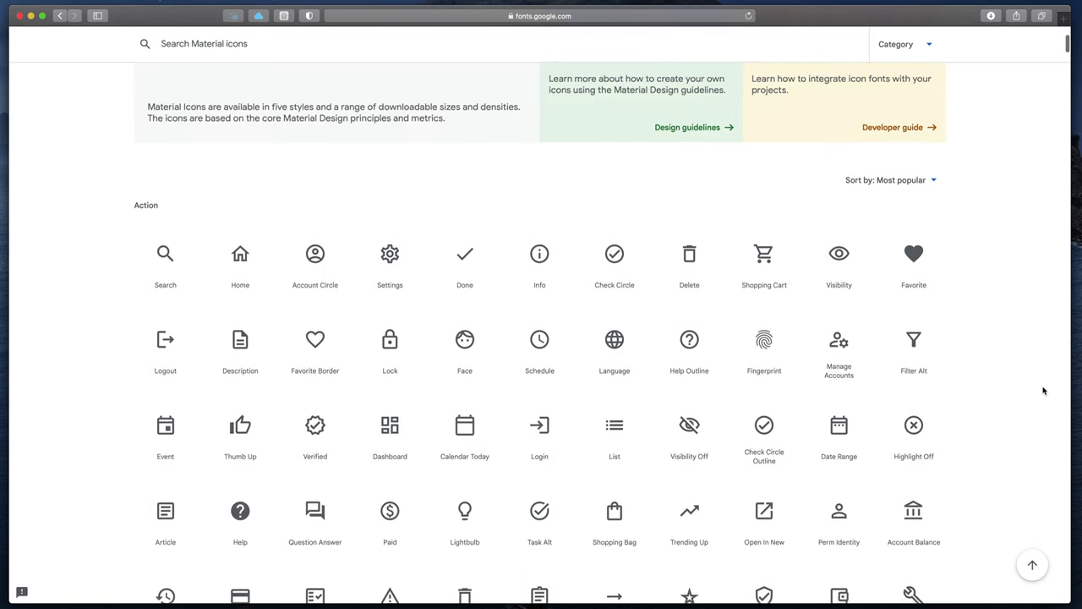
{"action": "scroll", "coordinate": [1044, 391], "scroll_direction": "down", "scroll_amount": 1}
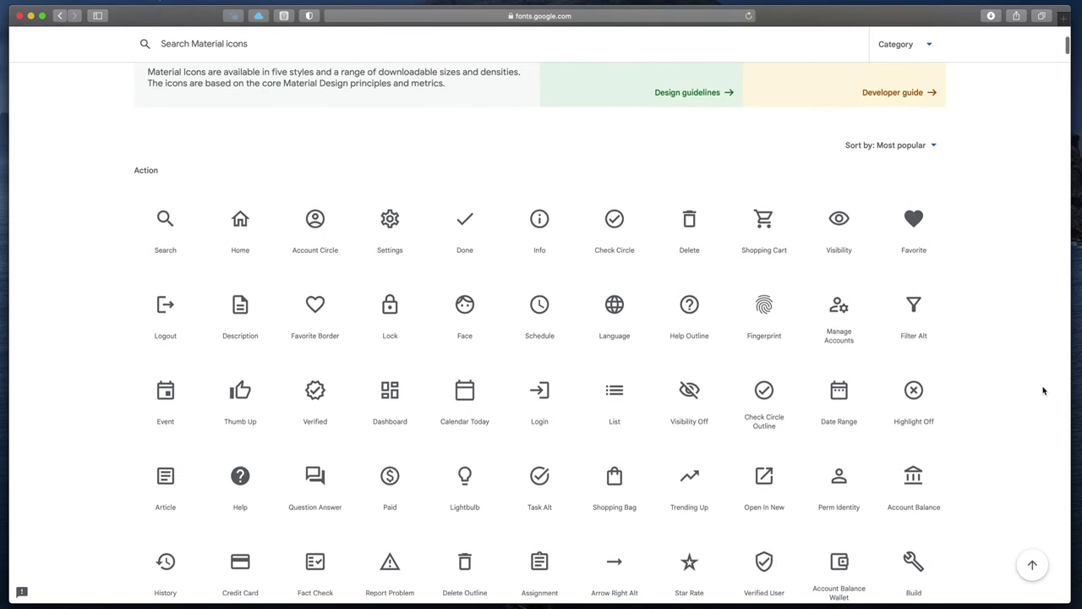
{"action": "scroll", "coordinate": [1044, 390], "scroll_direction": "up", "scroll_amount": 7}
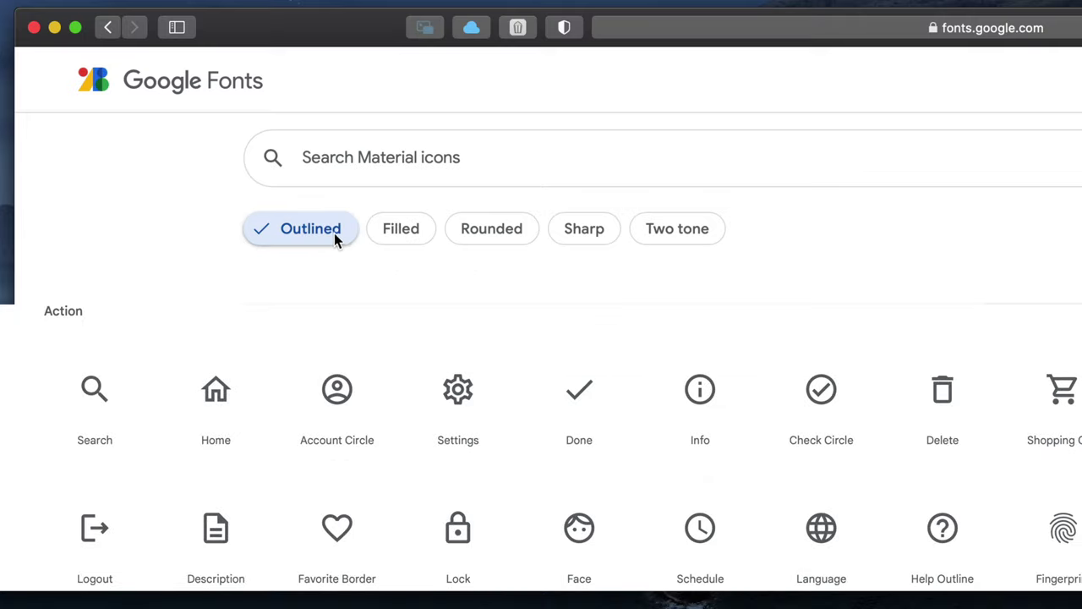
{"action": "left_click", "coordinate": [391, 234]}
{"action": "left_click", "coordinate": [466, 237]}
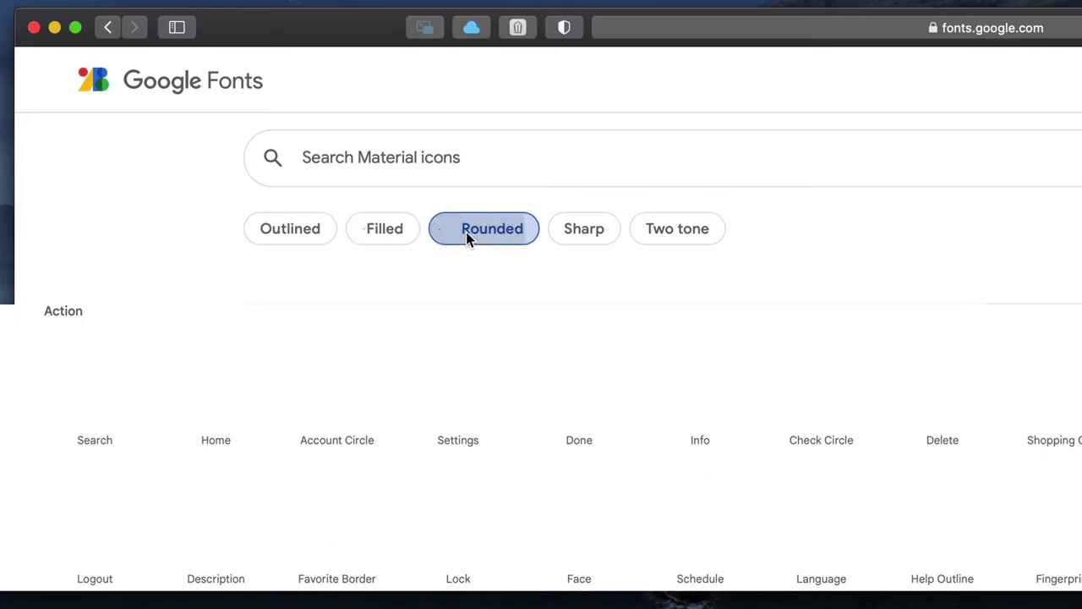
{"action": "left_click", "coordinate": [568, 237]}
{"action": "left_click", "coordinate": [699, 239]}
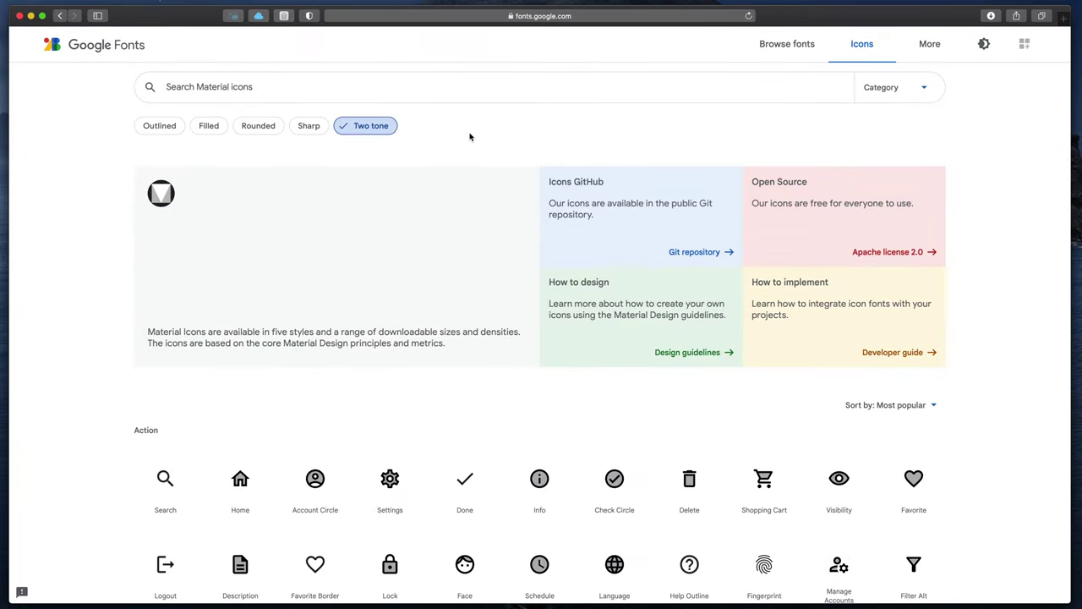
{"action": "left_click", "coordinate": [262, 127]}
Search the Material icons for chat, bubble and conversation, finishing with chat
{"action": "left_click", "coordinate": [392, 86]}
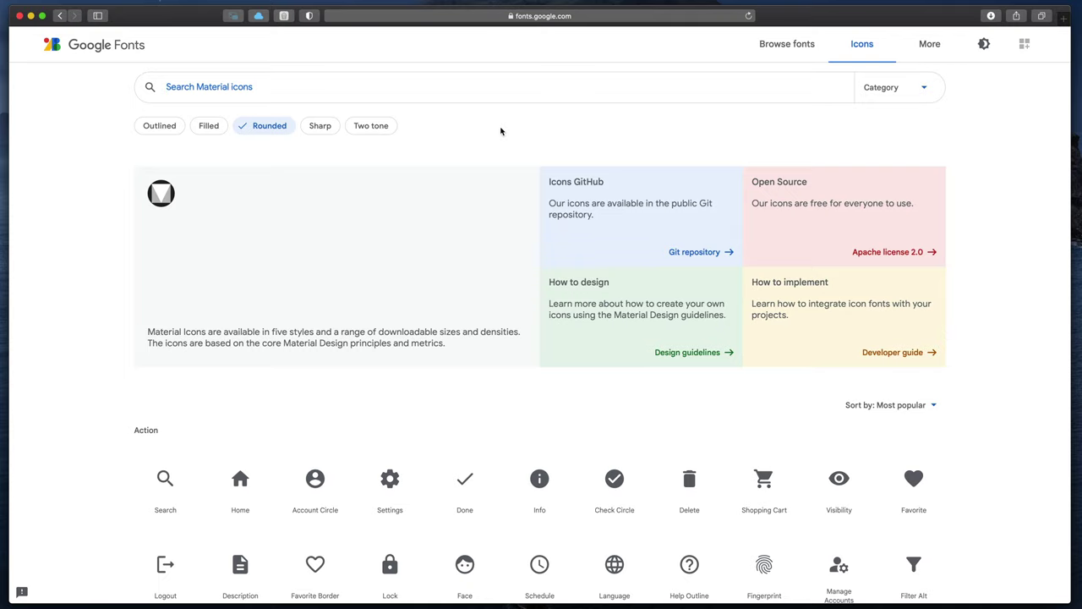
{"action": "type", "text": "chat"}
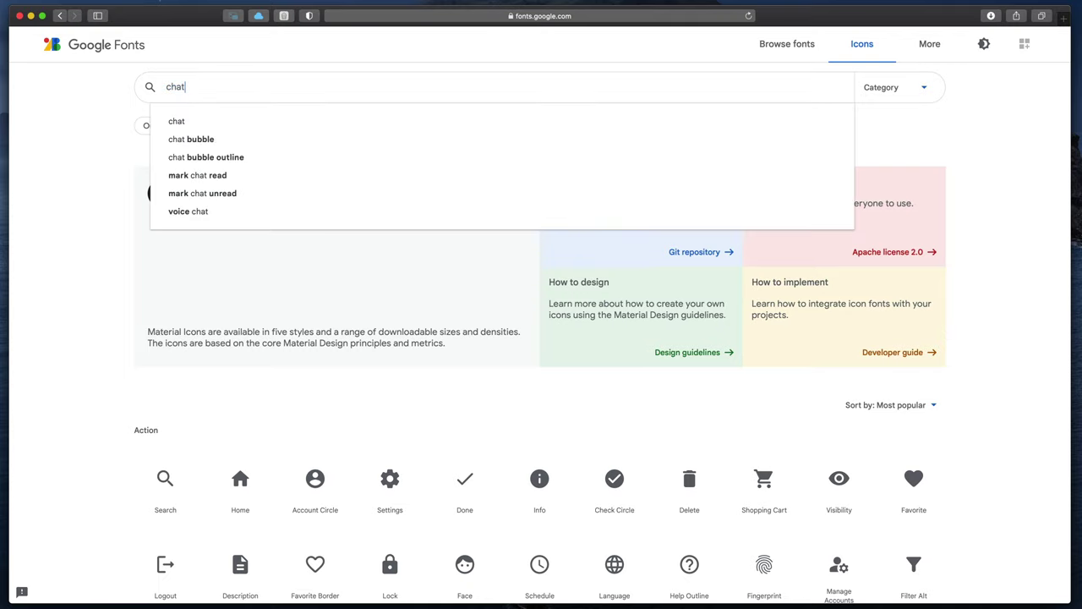
{"action": "key", "text": "Return"}
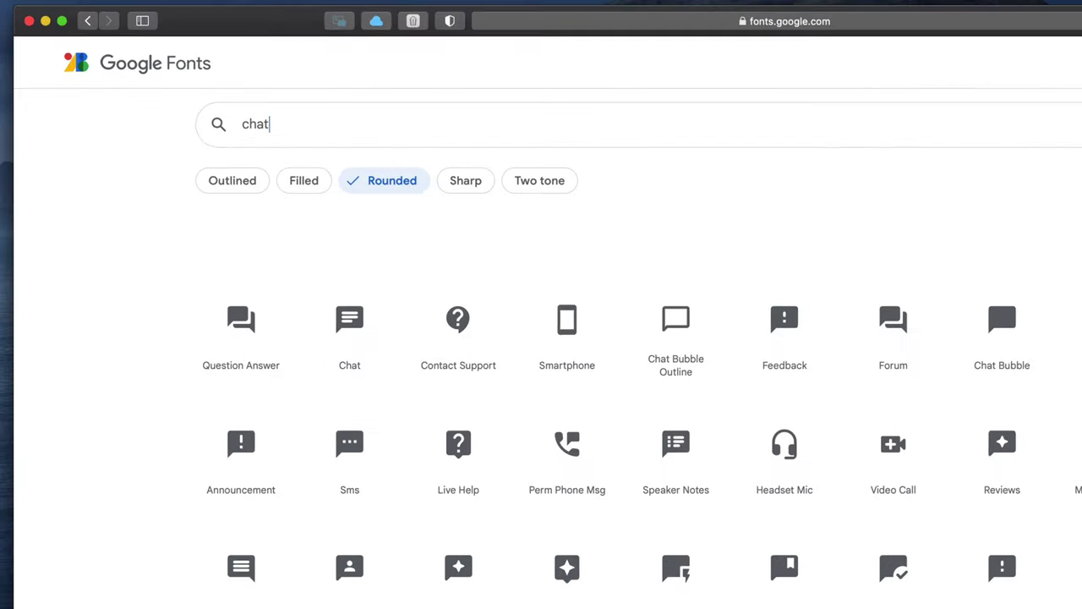
{"action": "key", "text": "super+a"}
{"action": "type", "text": "bubble"}
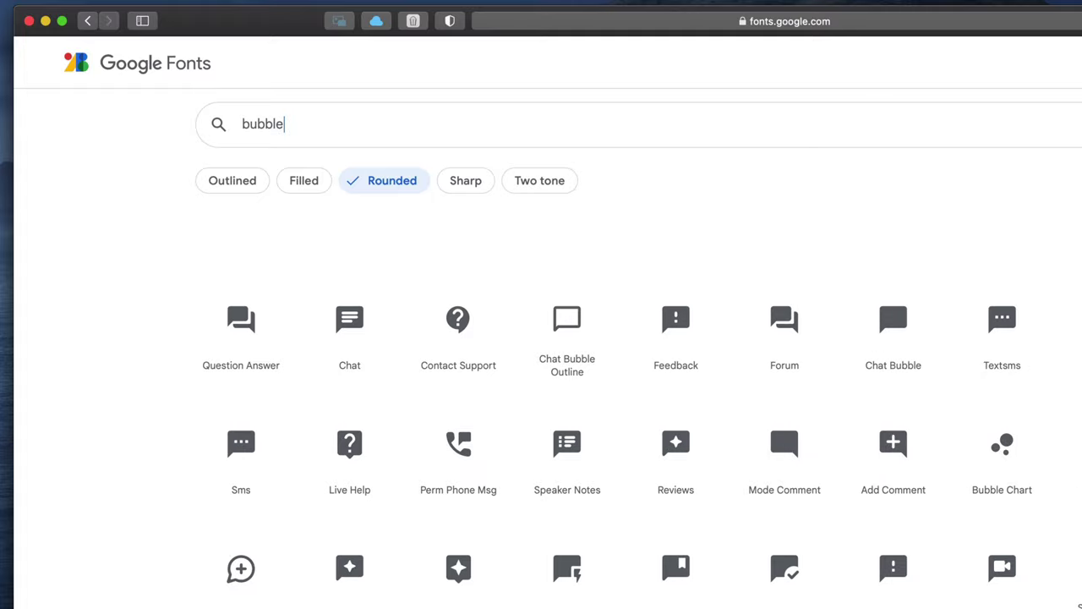
{"action": "key", "text": "super+a"}
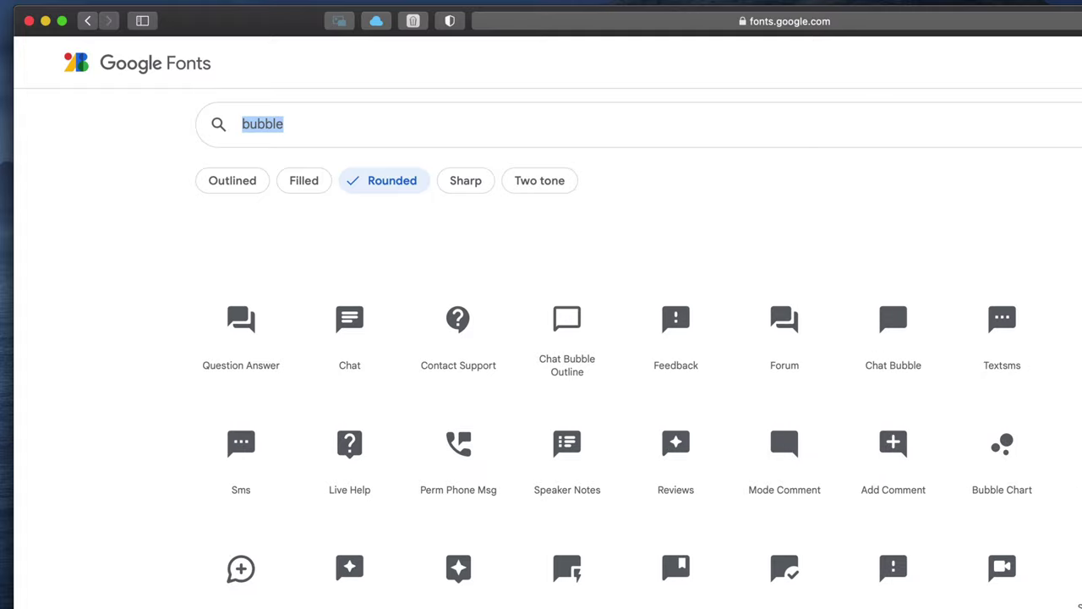
{"action": "type", "text": "conversation"}
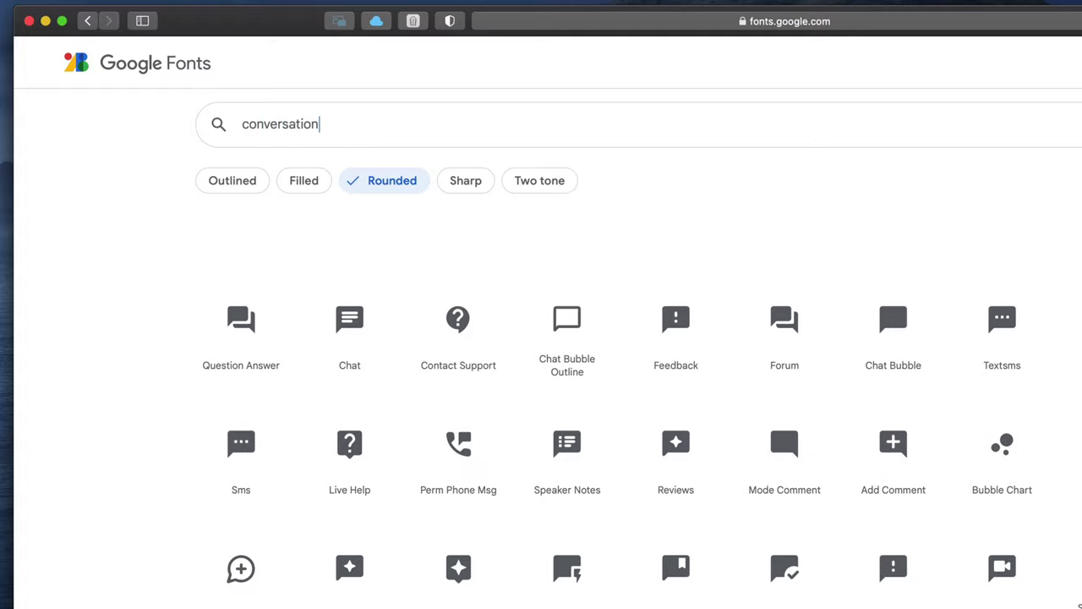
{"action": "key", "text": "super+a"}
{"action": "type", "text": "chat"}
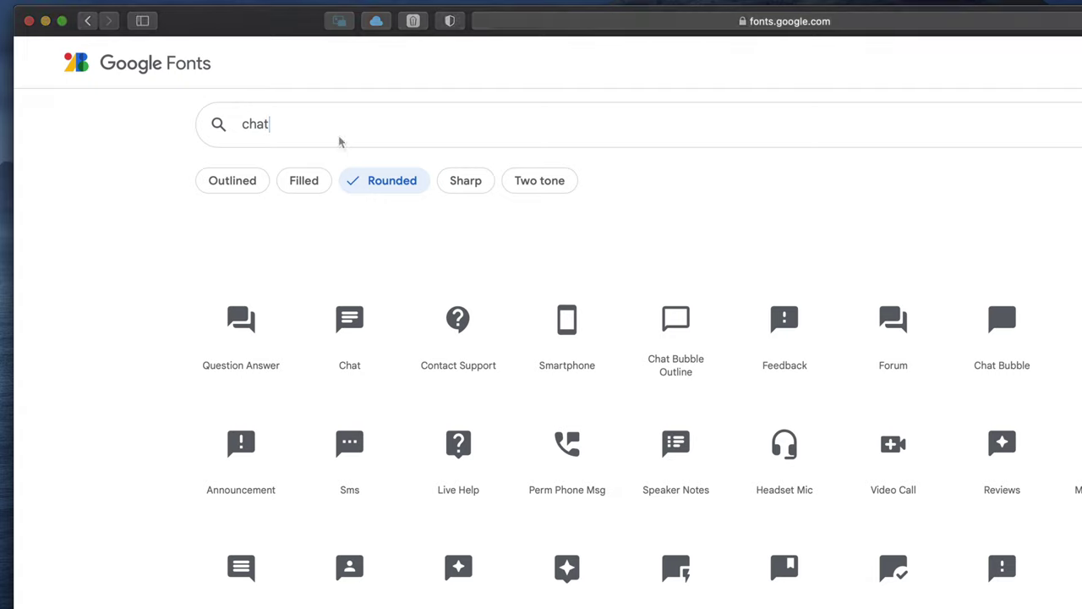
Download Google Fonts' Question Answer icon as a white, 2x-density PNG
{"action": "left_click", "coordinate": [258, 339]}
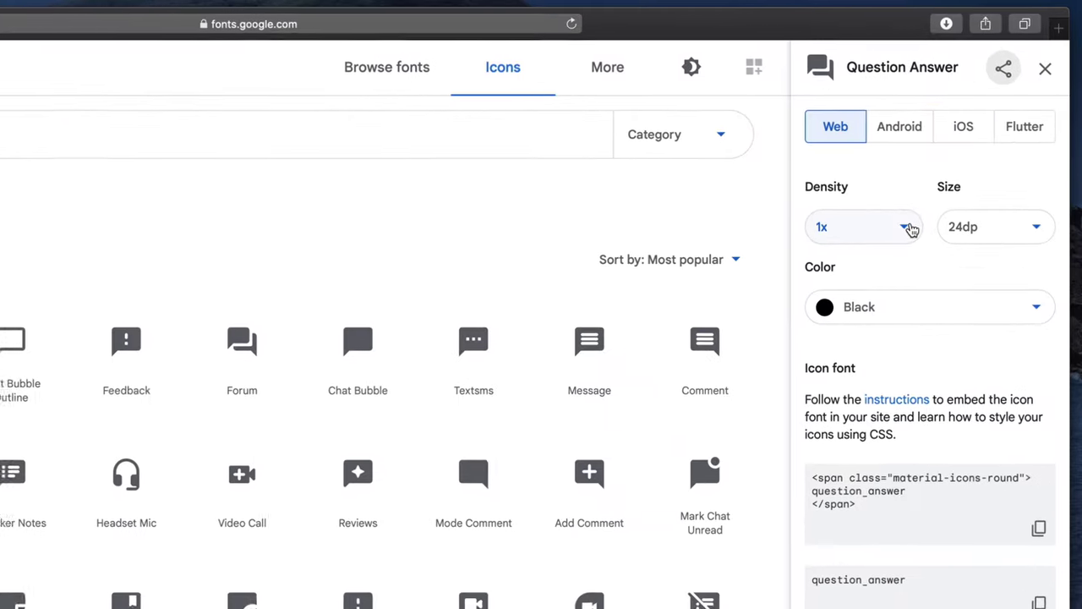
{"action": "left_click", "coordinate": [911, 230]}
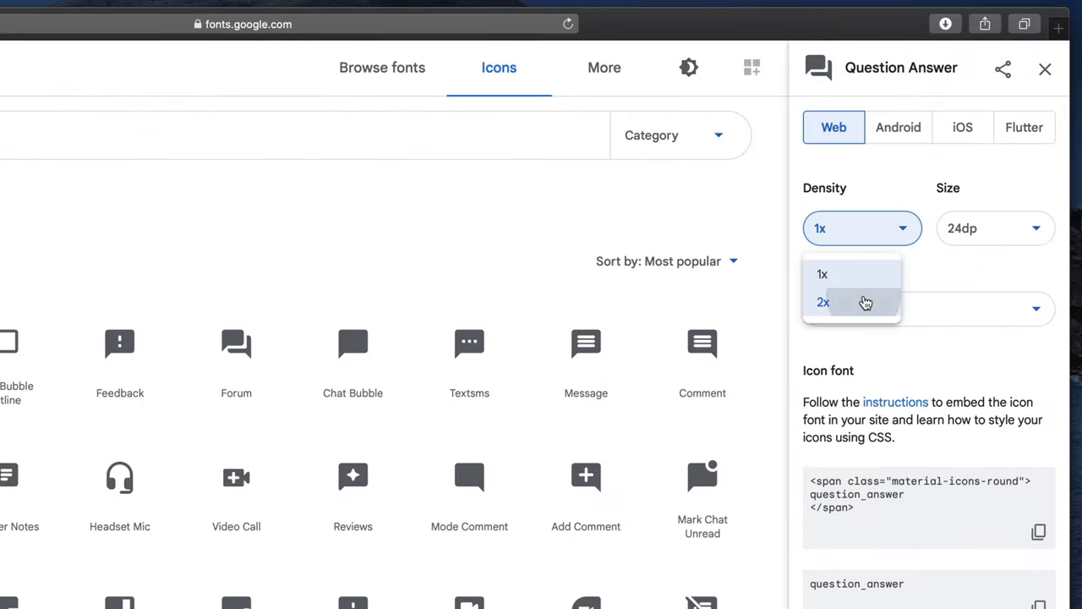
{"action": "left_click", "coordinate": [866, 303]}
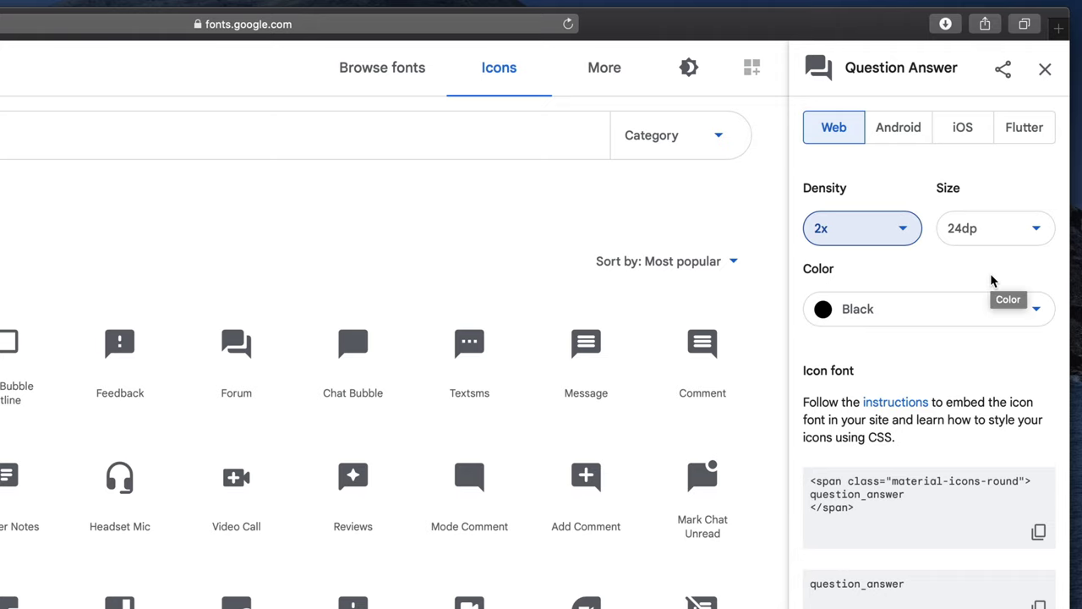
{"action": "left_click", "coordinate": [945, 310]}
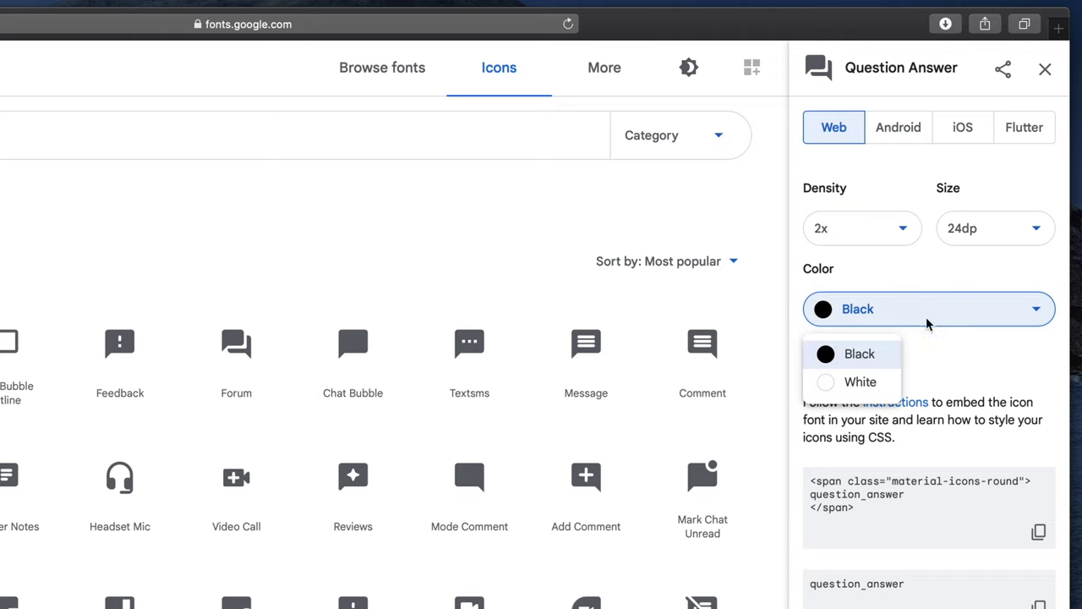
{"action": "left_click", "coordinate": [884, 379]}
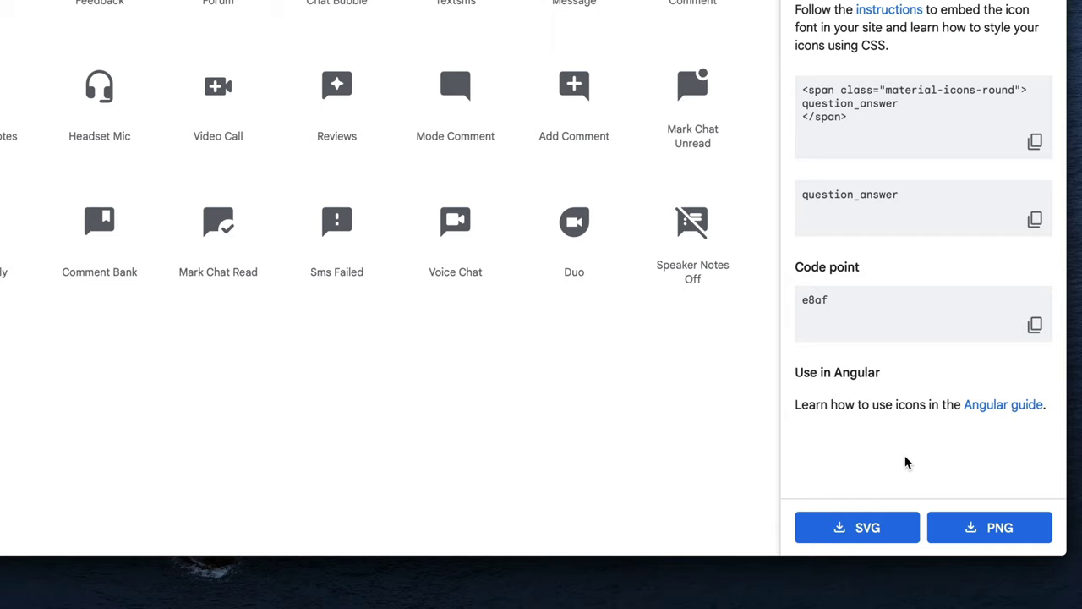
{"action": "left_click", "coordinate": [936, 535]}
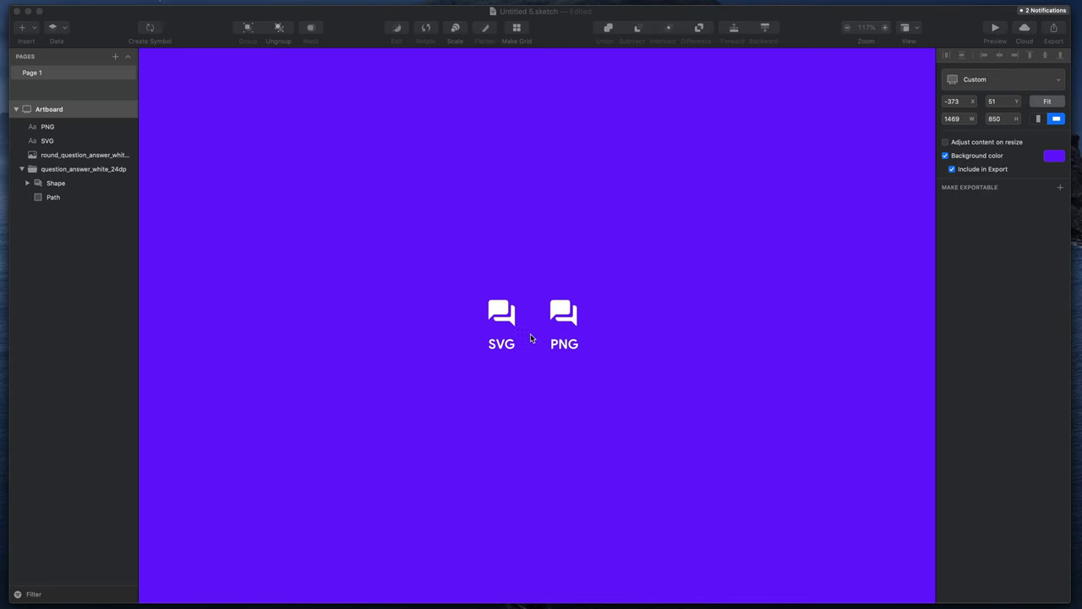
{"action": "left_click", "coordinate": [530, 328]}
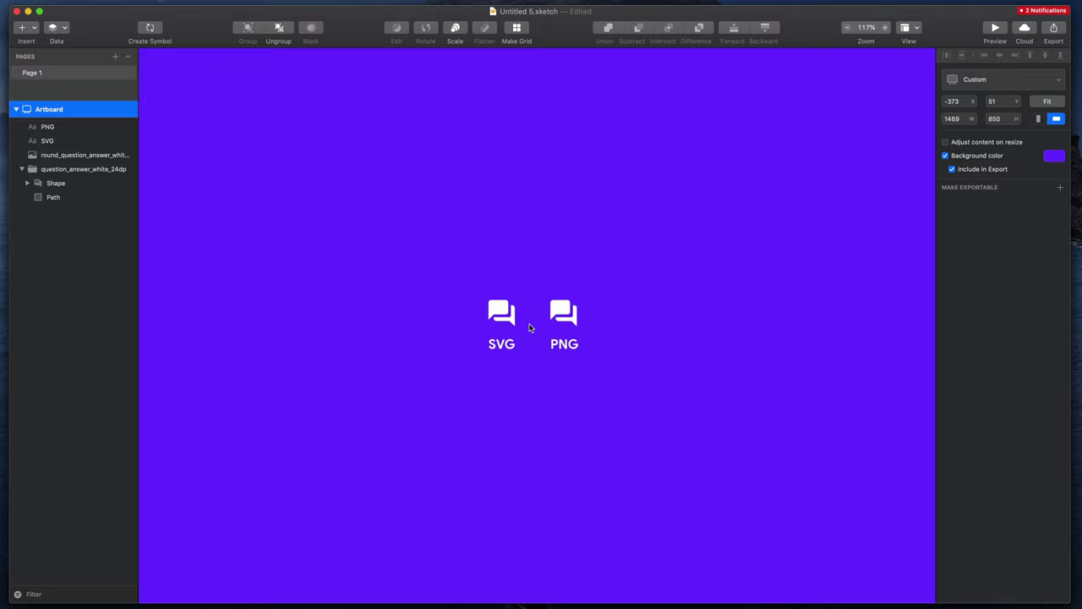
{"action": "scroll", "coordinate": [529, 328], "scroll_direction": "up", "scroll_amount": 5, "text": "super"}
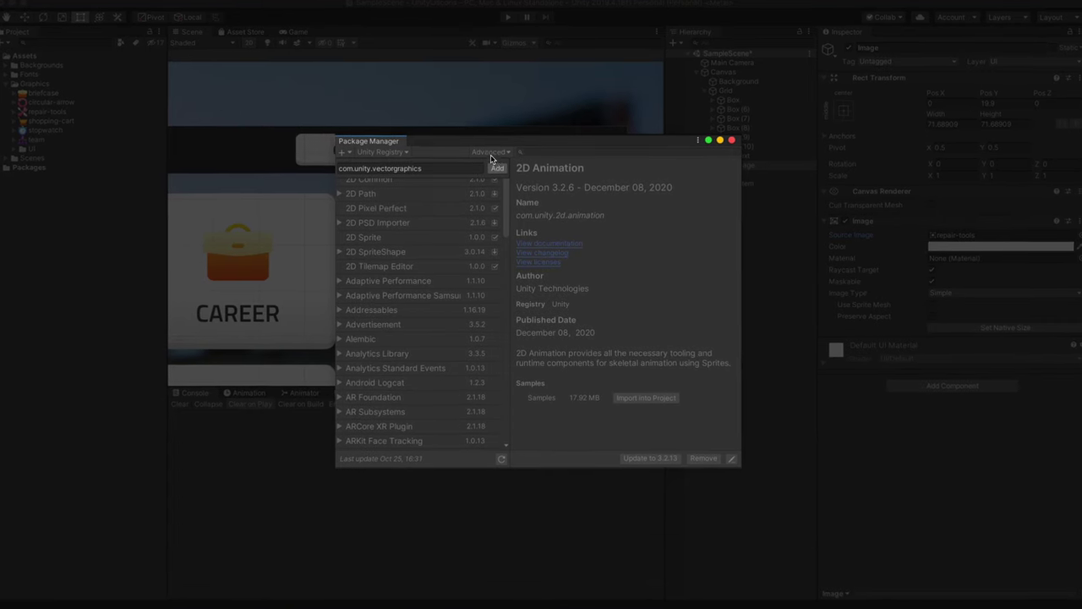
Add com.unity.vectorgraphics from git URL to install Vector Graphics 2.0.0-preview.17
{"action": "left_click", "coordinate": [498, 170]}
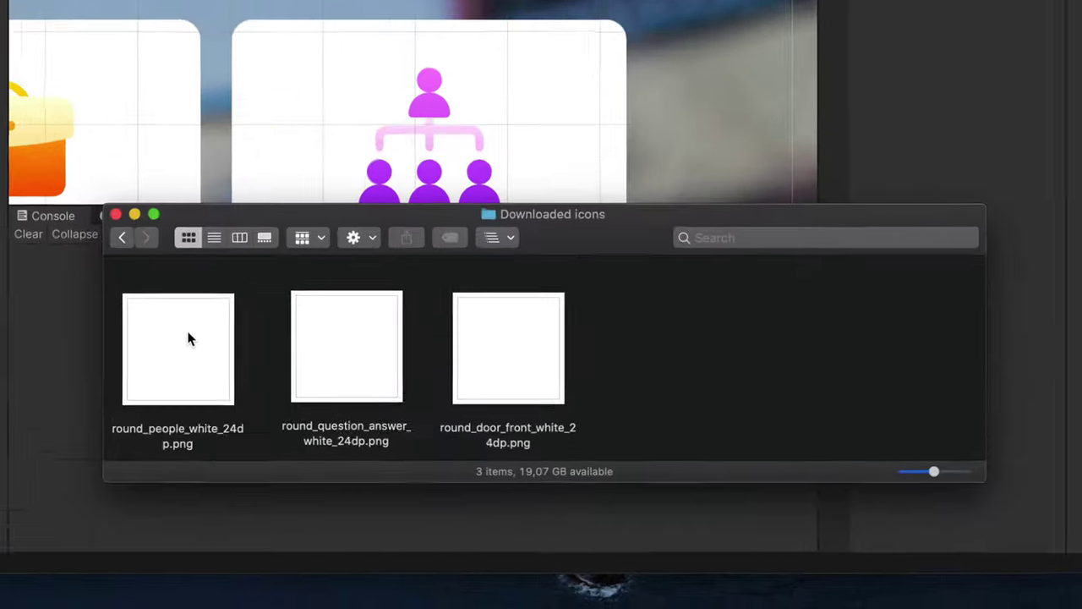
Preview the three downloaded round icon PNGs and drag them into Unity's Graphics folder
{"action": "left_click", "coordinate": [286, 464]}
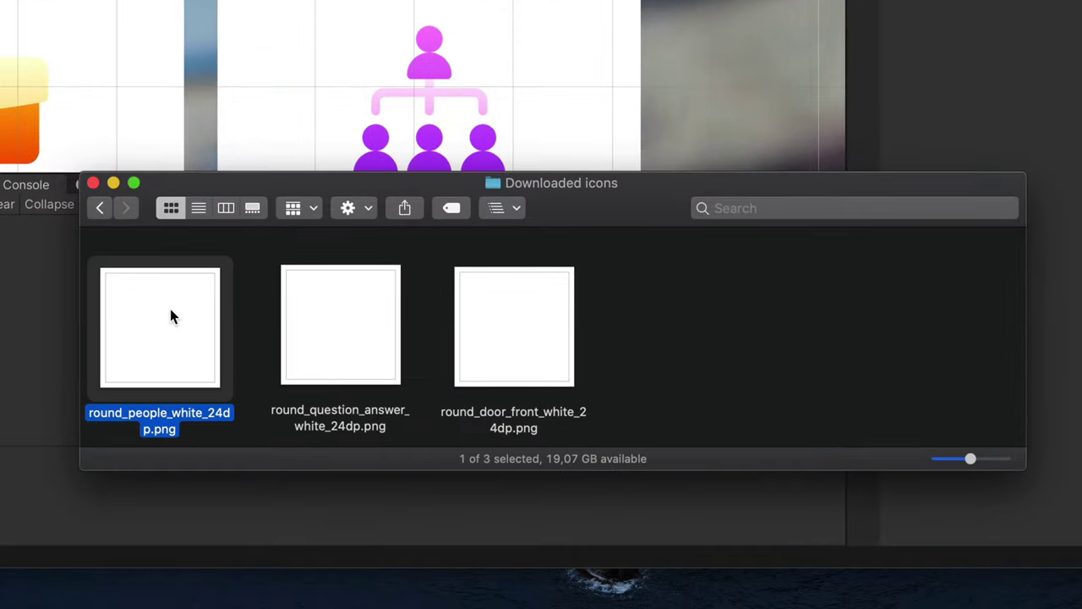
{"action": "key", "text": "space"}
{"action": "key", "text": "Right"}
{"action": "key", "text": "Right"}
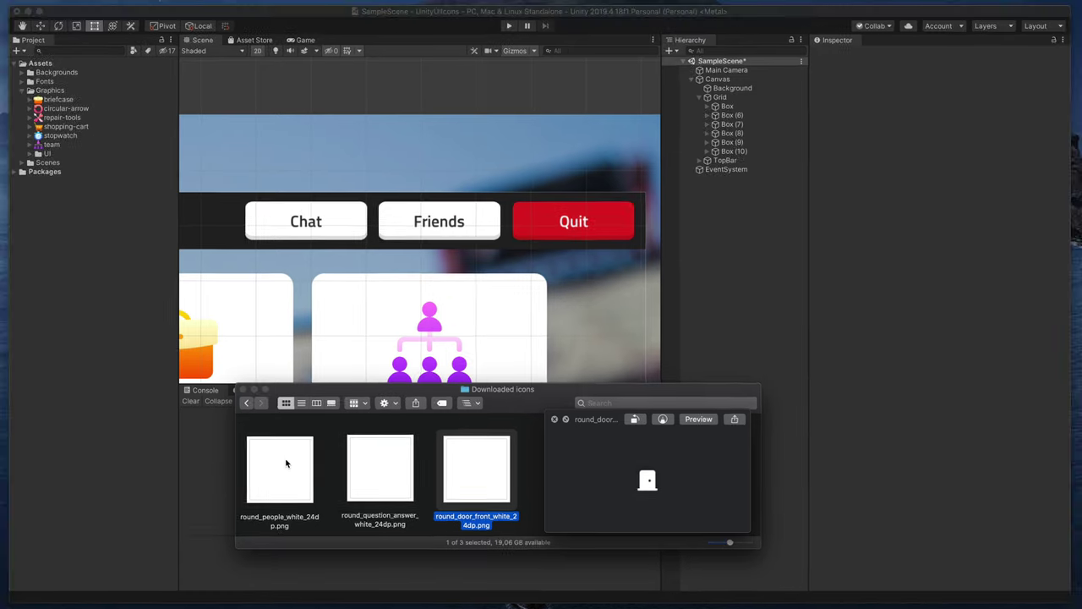
{"action": "key", "text": "space"}
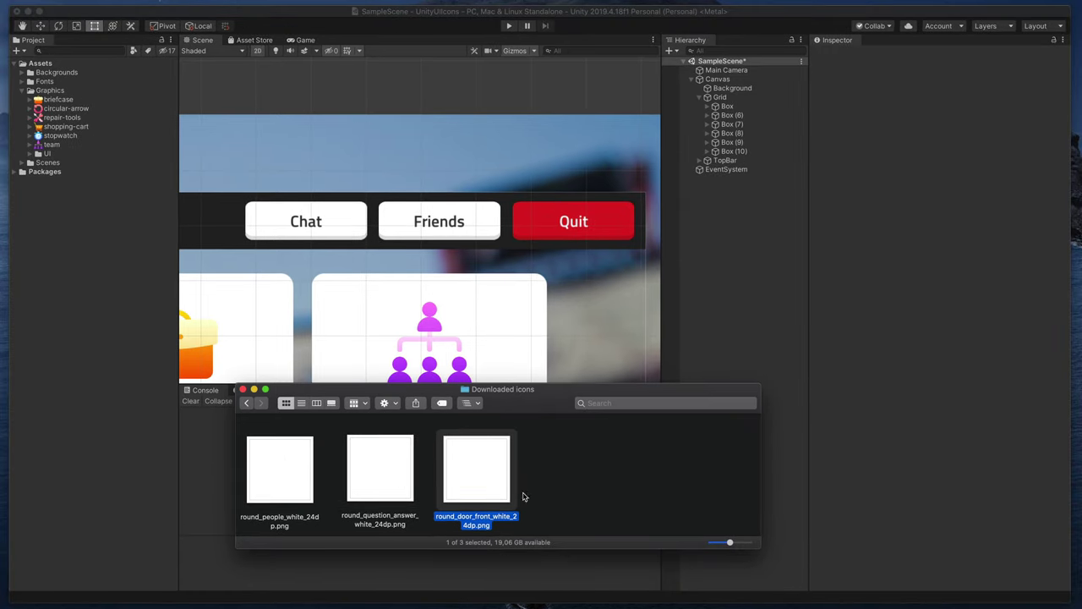
{"action": "left_click_drag", "start_coordinate": [709, 373], "coordinate": [178, 337]}
{"action": "left_click_drag", "start_coordinate": [270, 475], "coordinate": [46, 95]}
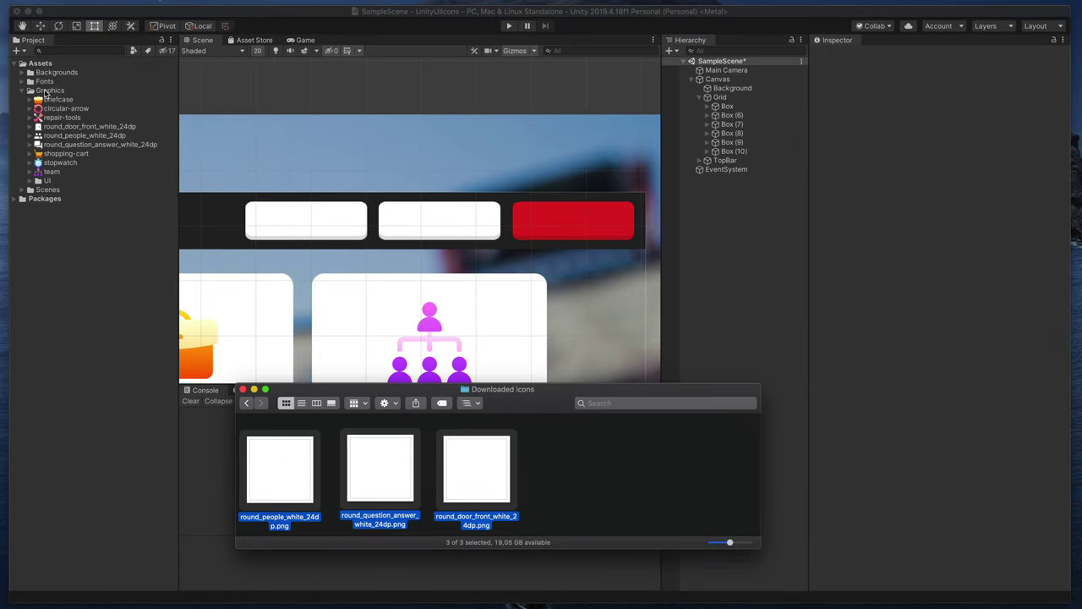
Select TopBar's Button - Chat object in the Hierarchy
{"action": "left_click", "coordinate": [630, 228]}
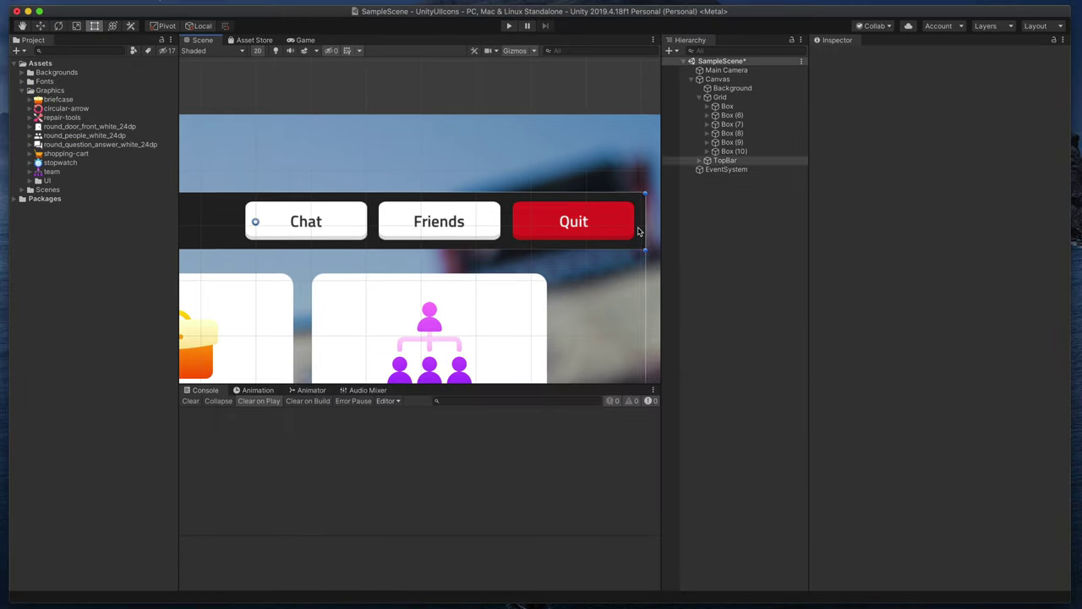
{"action": "left_click", "coordinate": [700, 160]}
{"action": "left_click", "coordinate": [750, 178]}
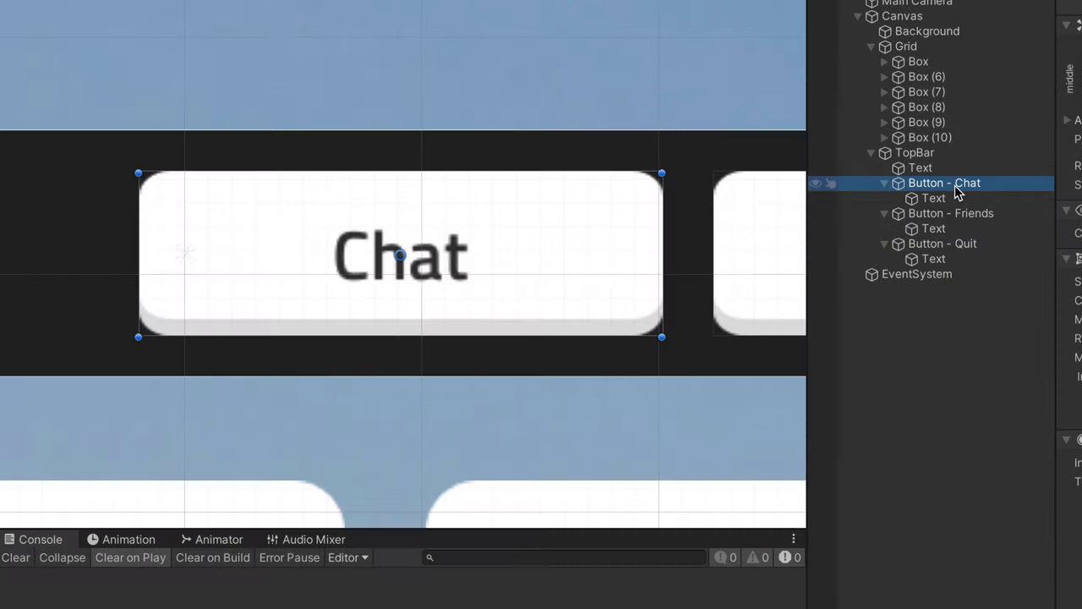
Add an icon-sized Image inside the Chat button using the round_question_answer_white_24dp sprite
{"action": "right_click", "coordinate": [955, 186]}
{"action": "mouse_move", "coordinate": [803, 356]}
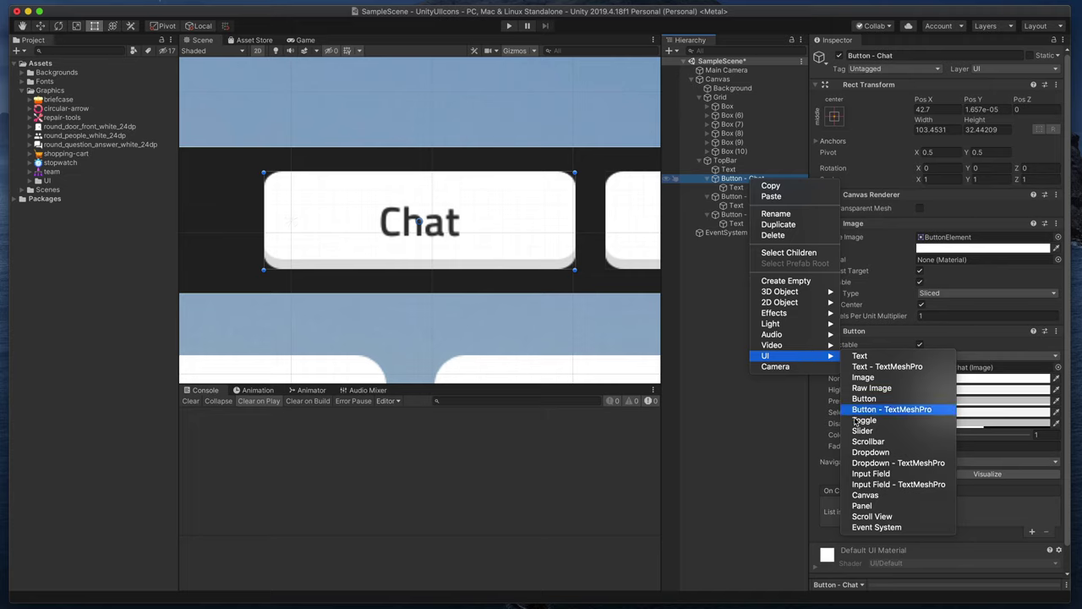
{"action": "left_click", "coordinate": [861, 380]}
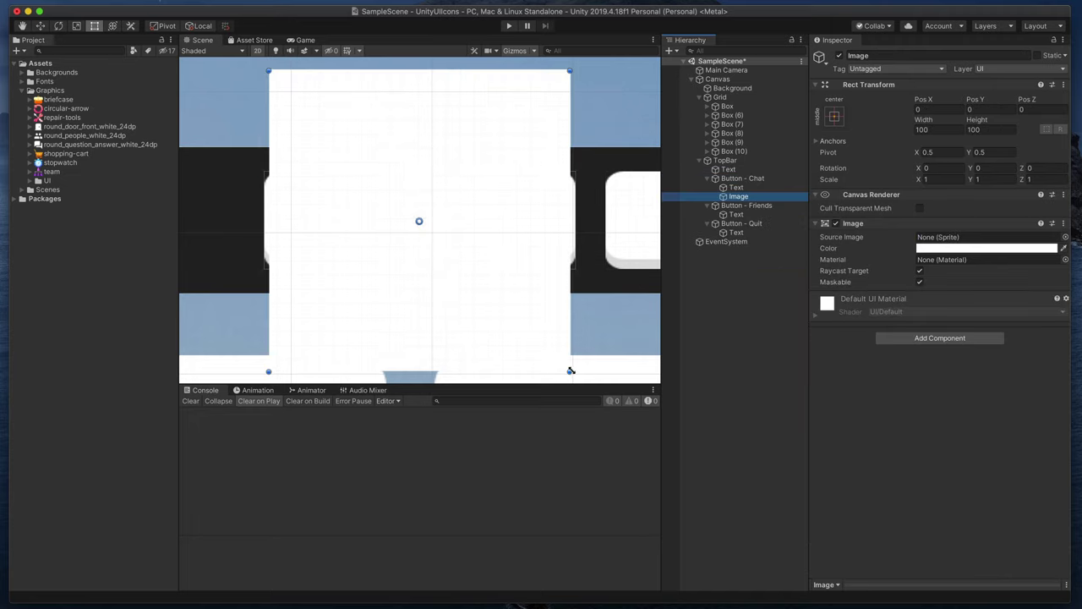
{"action": "left_click_drag", "start_coordinate": [571, 371], "coordinate": [346, 240]}
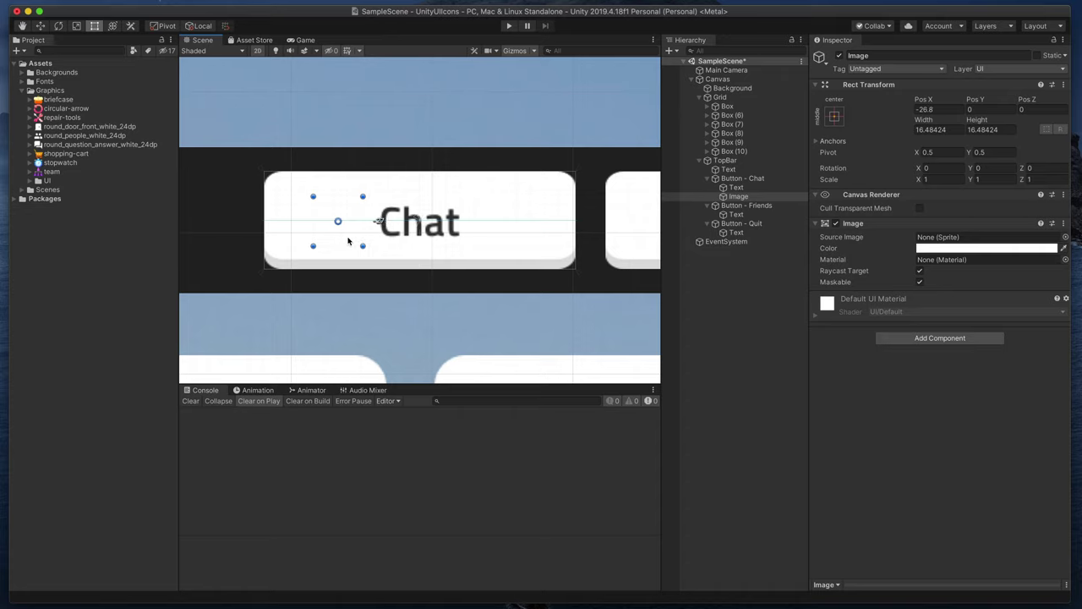
{"action": "left_click", "coordinate": [1066, 237]}
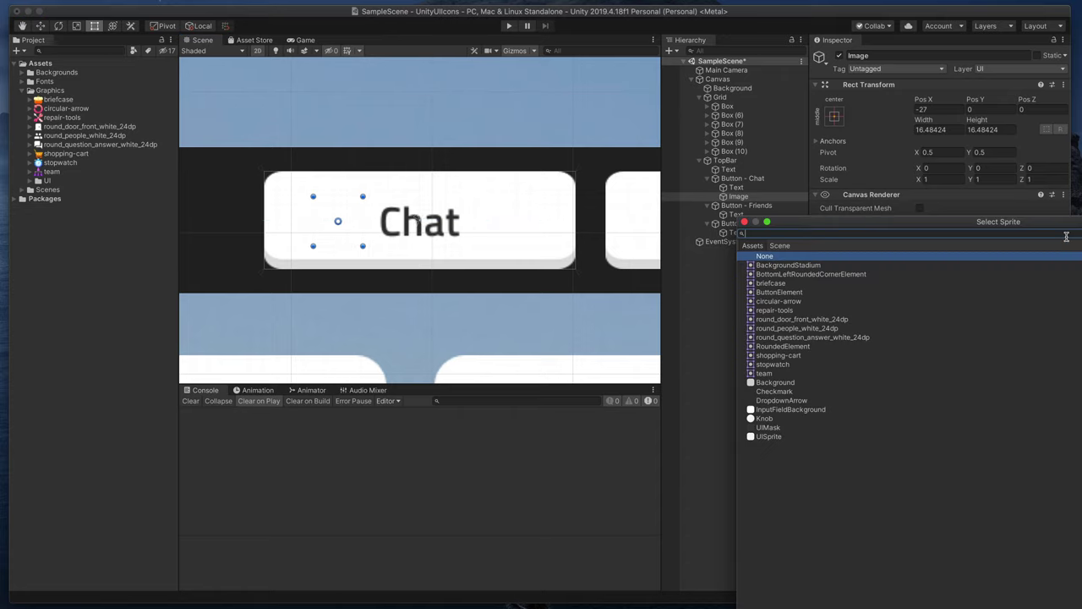
{"action": "left_click", "coordinate": [777, 338]}
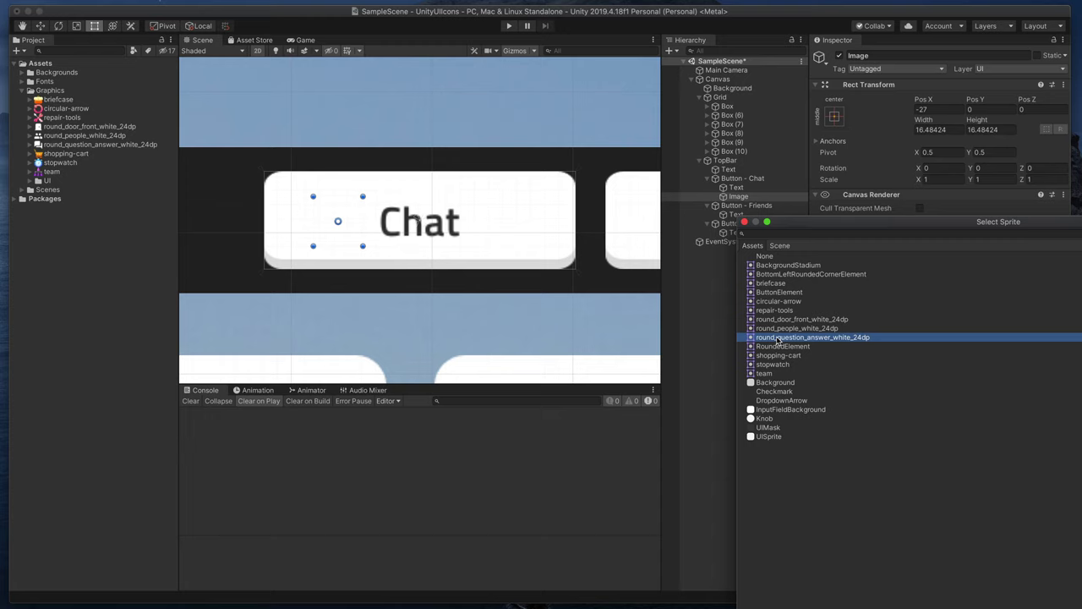
{"action": "left_click", "coordinate": [745, 223]}
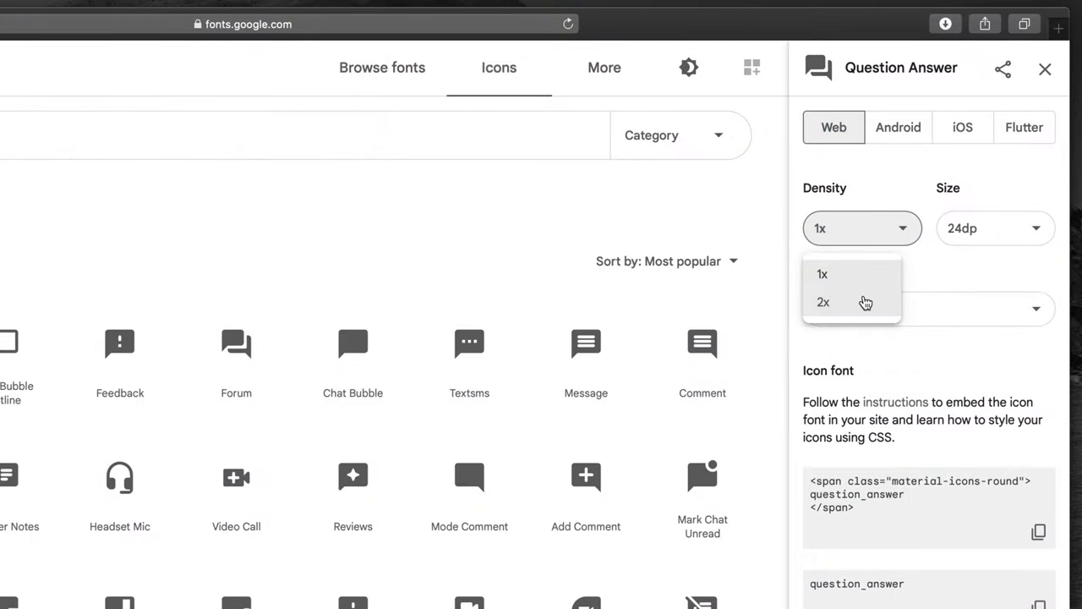
Set the Google Fonts icon download to 2x density and white
{"action": "left_click", "coordinate": [866, 302]}
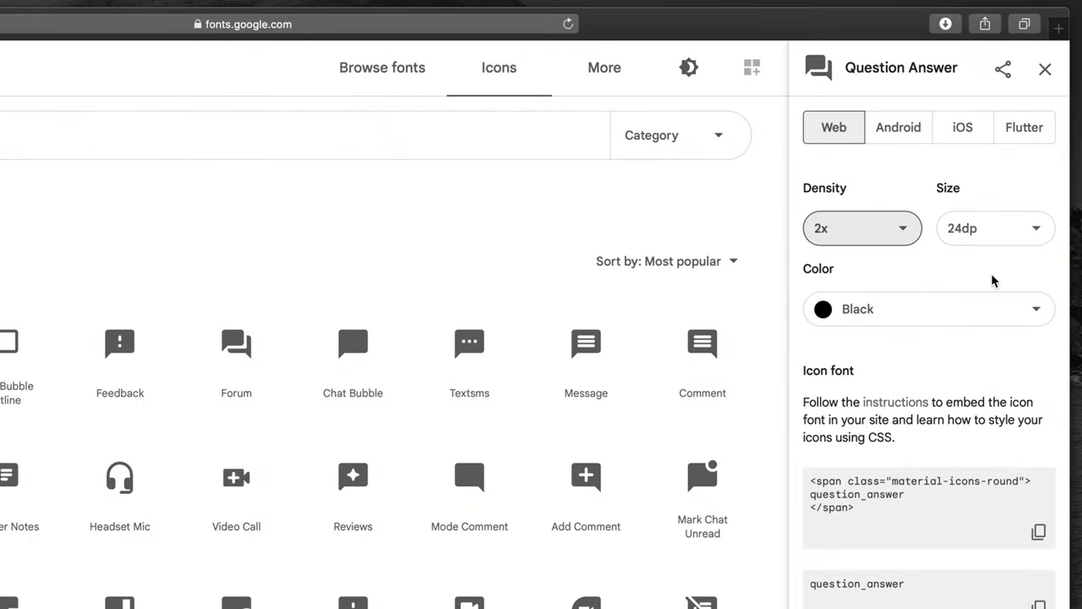
{"action": "left_click", "coordinate": [953, 306]}
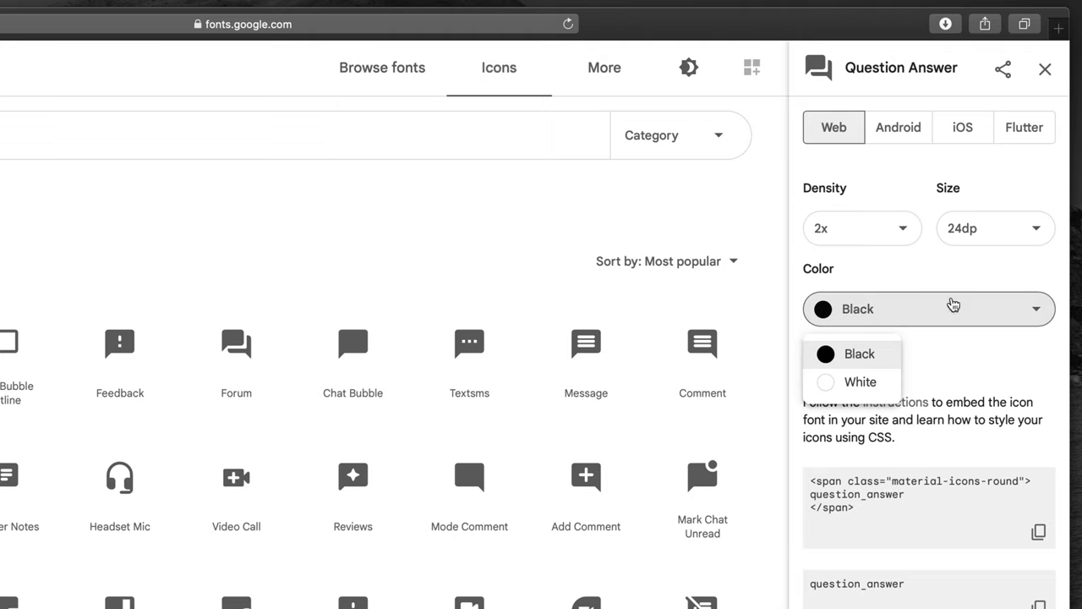
{"action": "left_click", "coordinate": [884, 377]}
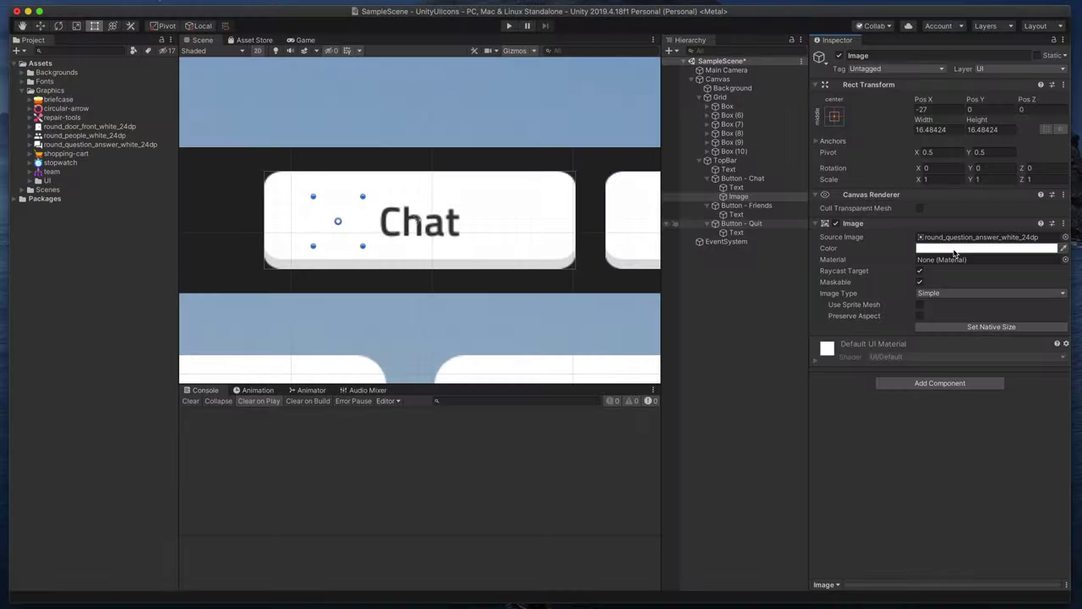
Tint the chat icon Image teal (44D7B6)
{"action": "left_click", "coordinate": [954, 250]}
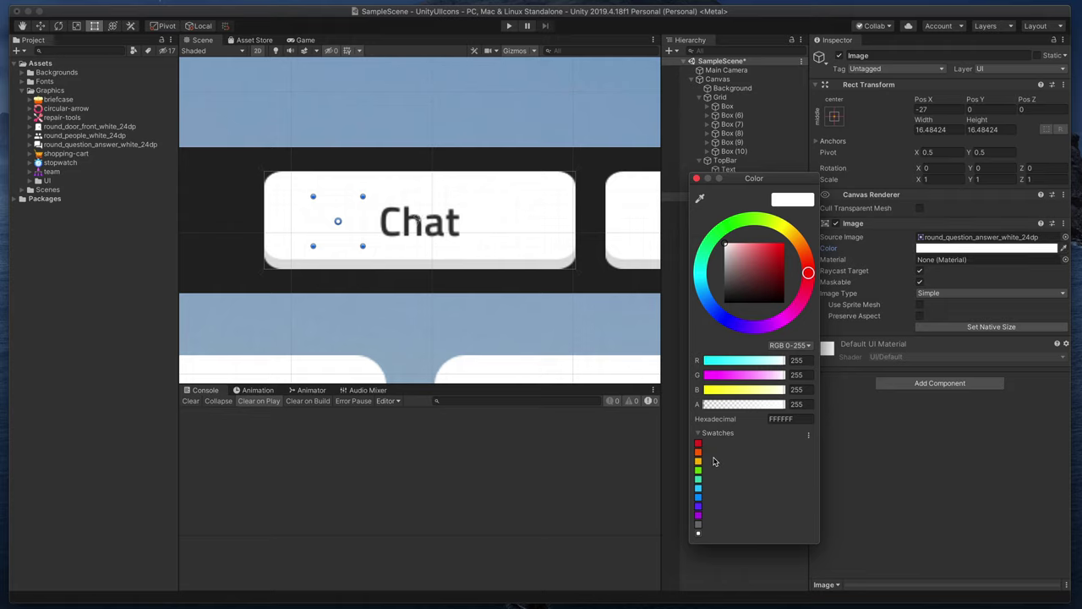
{"action": "left_click", "coordinate": [699, 480]}
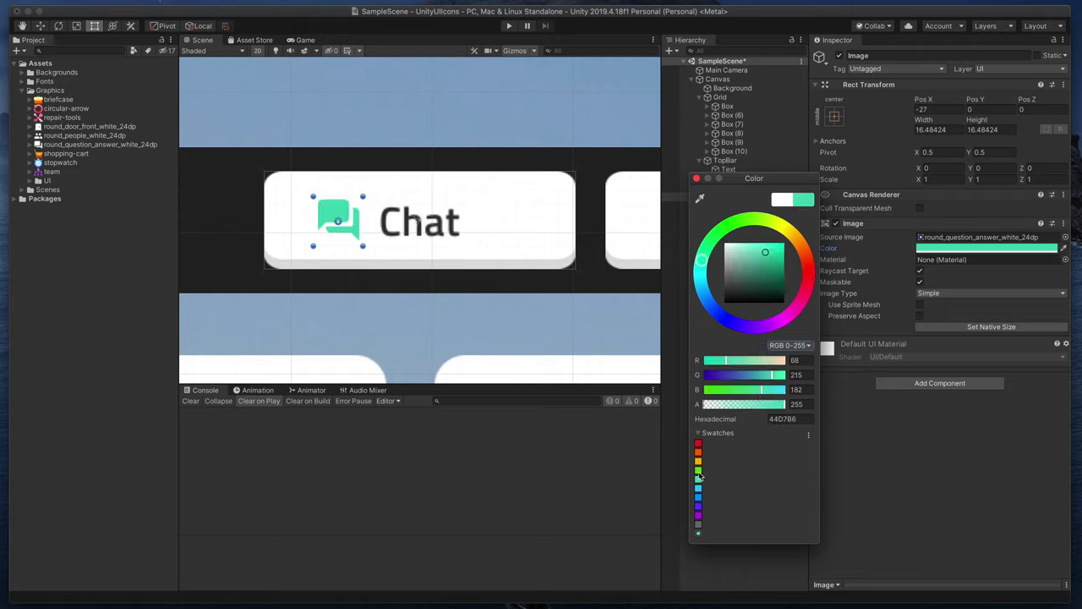
{"action": "left_click", "coordinate": [696, 178]}
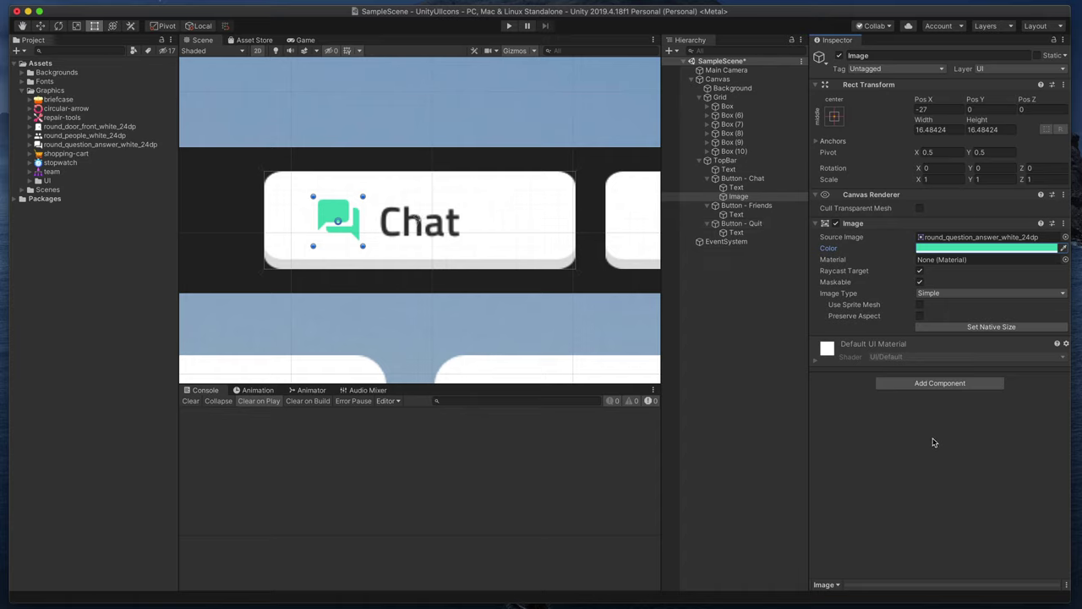
Try extending the Chat label with 'with others', then revert it to Chat
{"action": "left_click", "coordinate": [744, 187]}
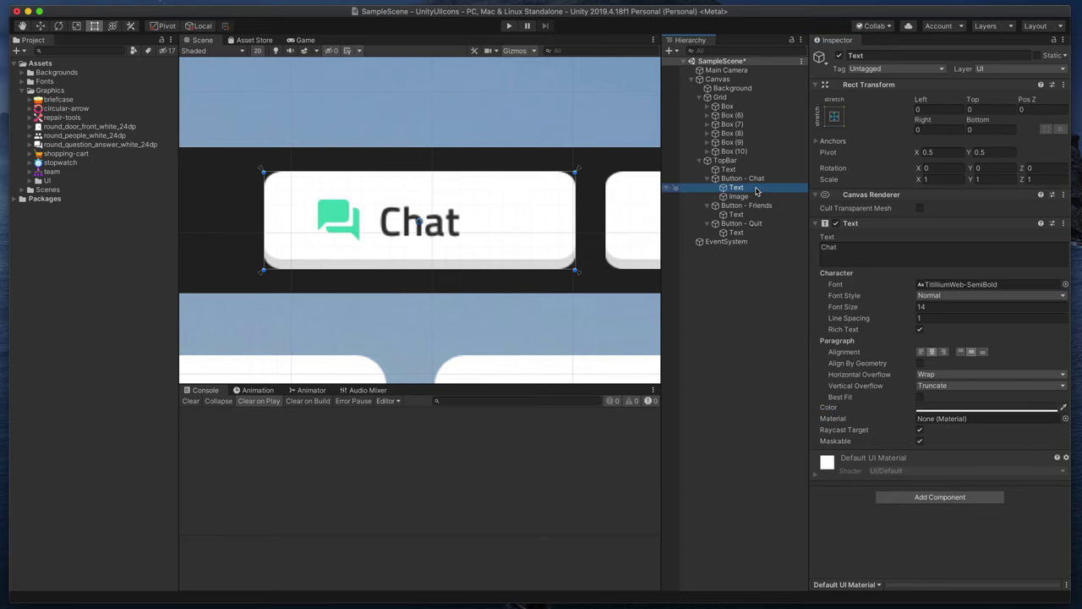
{"action": "left_click", "coordinate": [913, 258]}
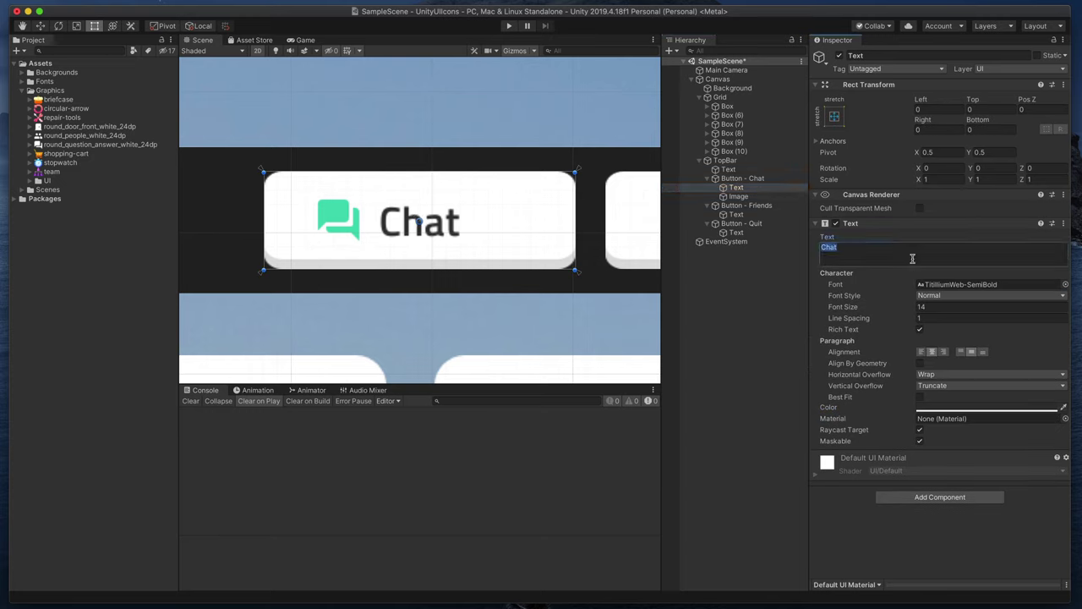
{"action": "key", "text": "Right"}
{"action": "type", "text": "with others"}
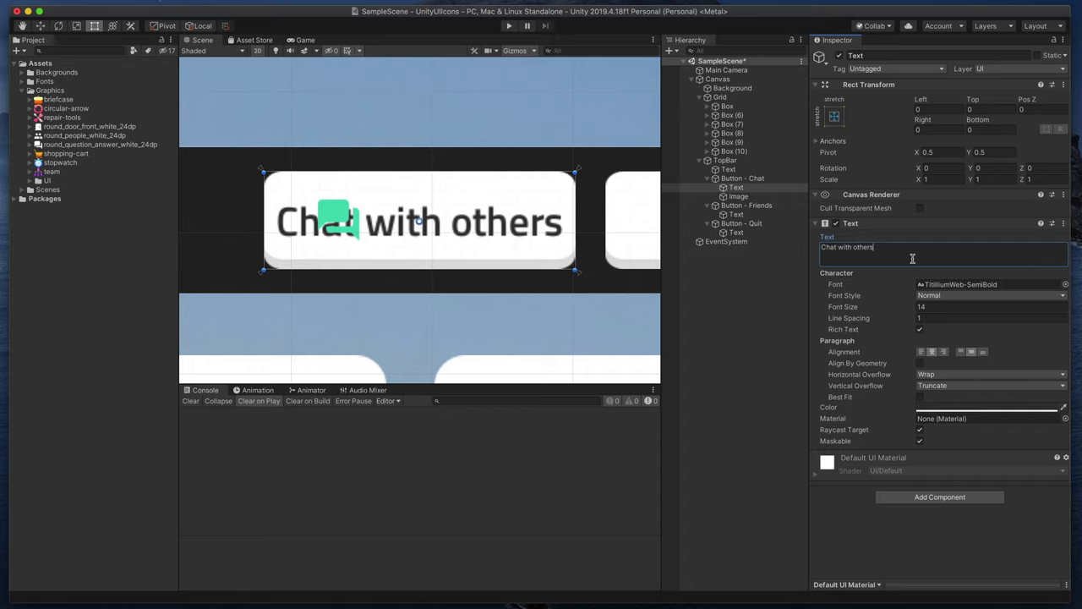
{"action": "key", "text": "BackSpace"}
{"action": "key", "text": "BackSpace"}
{"action": "key", "text": "BackSpace"}
{"action": "key", "text": "BackSpace"}
{"action": "key", "text": "BackSpace"}
{"action": "key", "text": "BackSpace"}
{"action": "key", "text": "BackSpace"}
{"action": "key", "text": "BackSpace"}
{"action": "key", "text": "BackSpace"}
{"action": "key", "text": "BackSpace"}
{"action": "key", "text": "BackSpace"}
{"action": "key", "text": "BackSpace"}
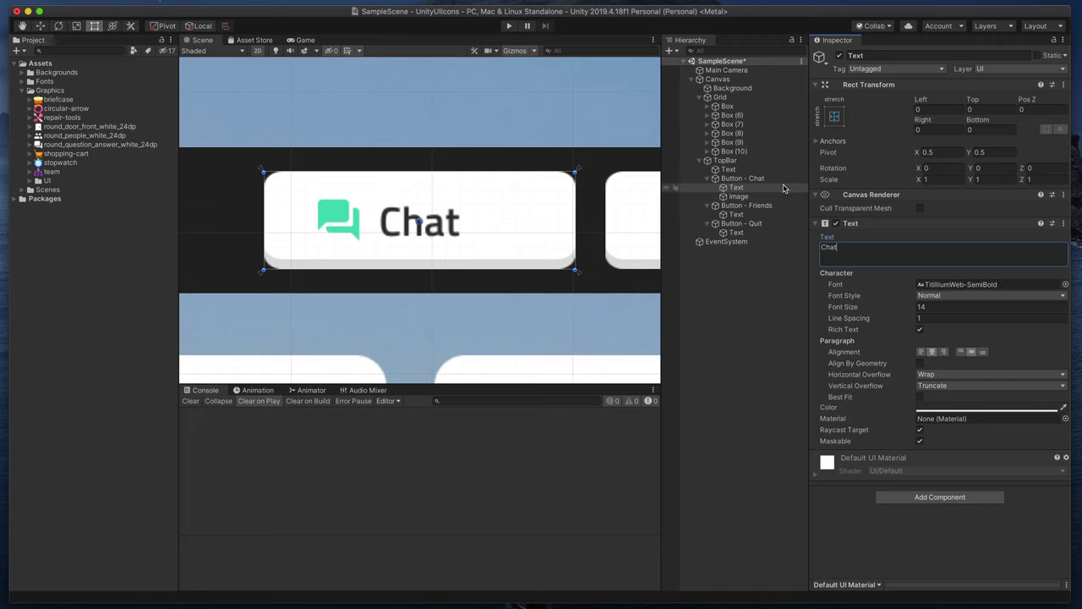
Add a Horizontal Layout Group component to Button - Chat
{"action": "left_click", "coordinate": [766, 179]}
{"action": "scroll", "coordinate": [897, 416], "scroll_direction": "down", "scroll_amount": 1}
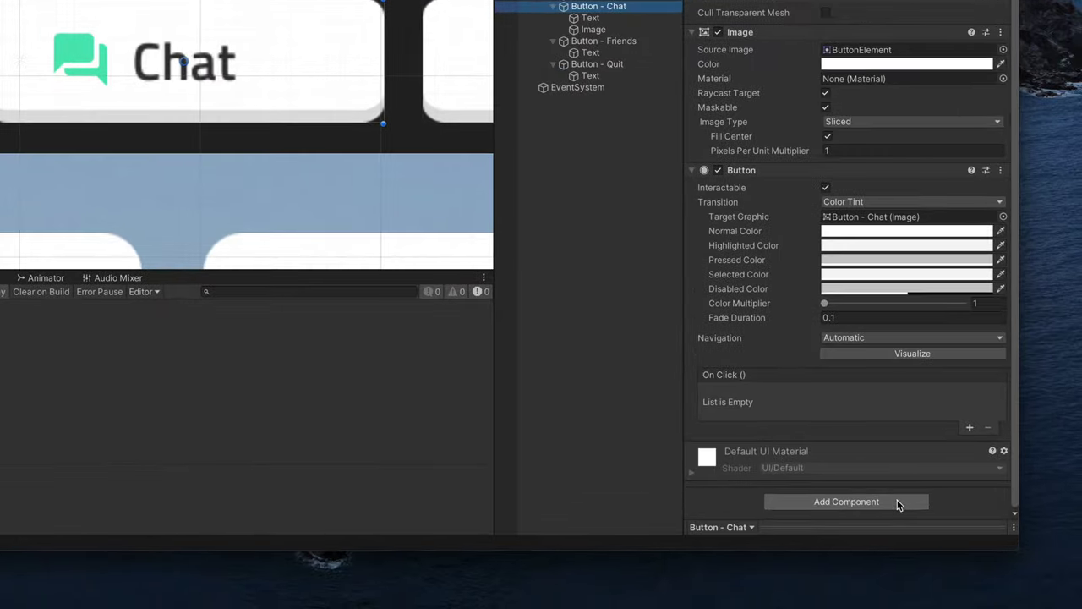
{"action": "left_click", "coordinate": [898, 502]}
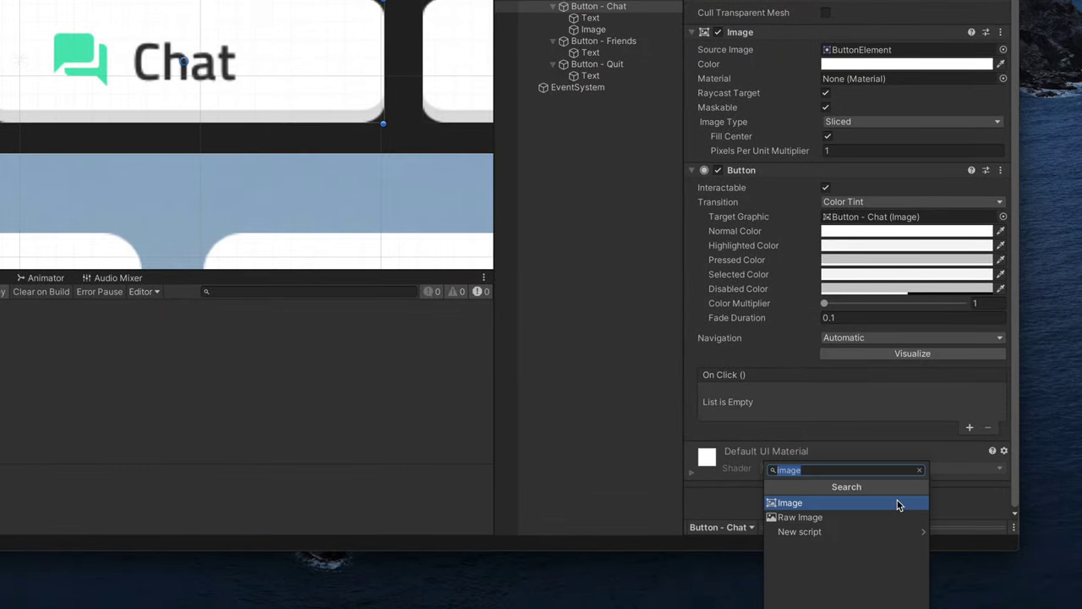
{"action": "type", "text": "horizontal"}
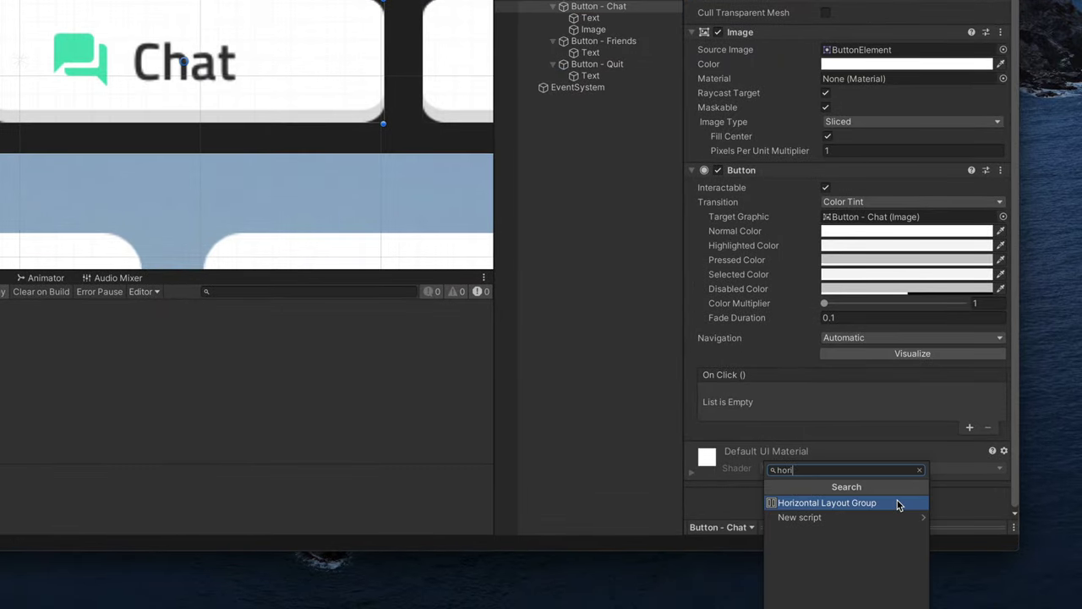
{"action": "key", "text": "Return"}
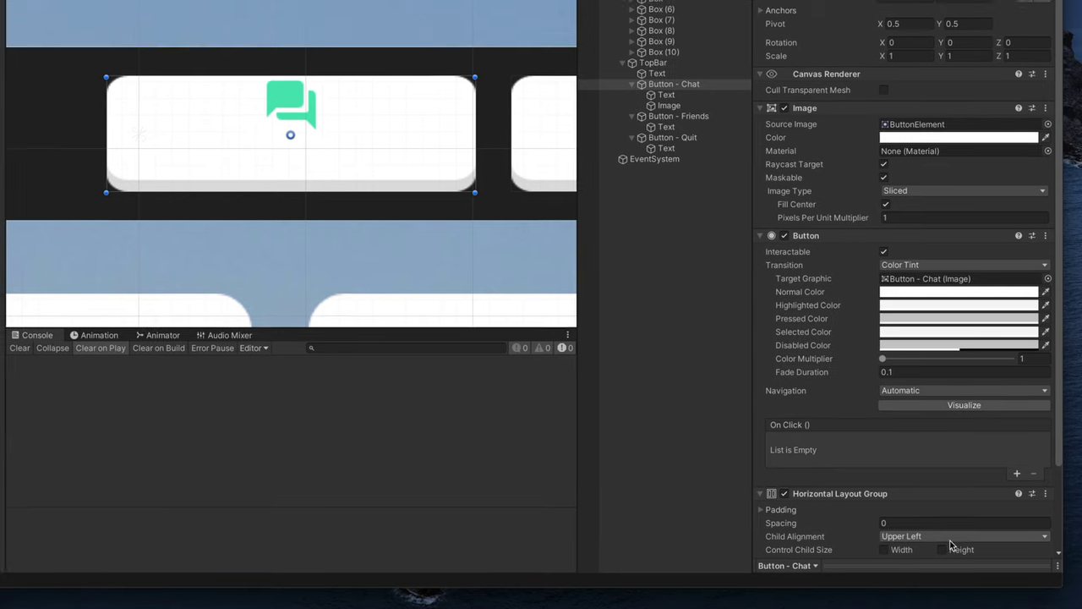
{"action": "scroll", "coordinate": [950, 546], "scroll_direction": "down", "scroll_amount": 3}
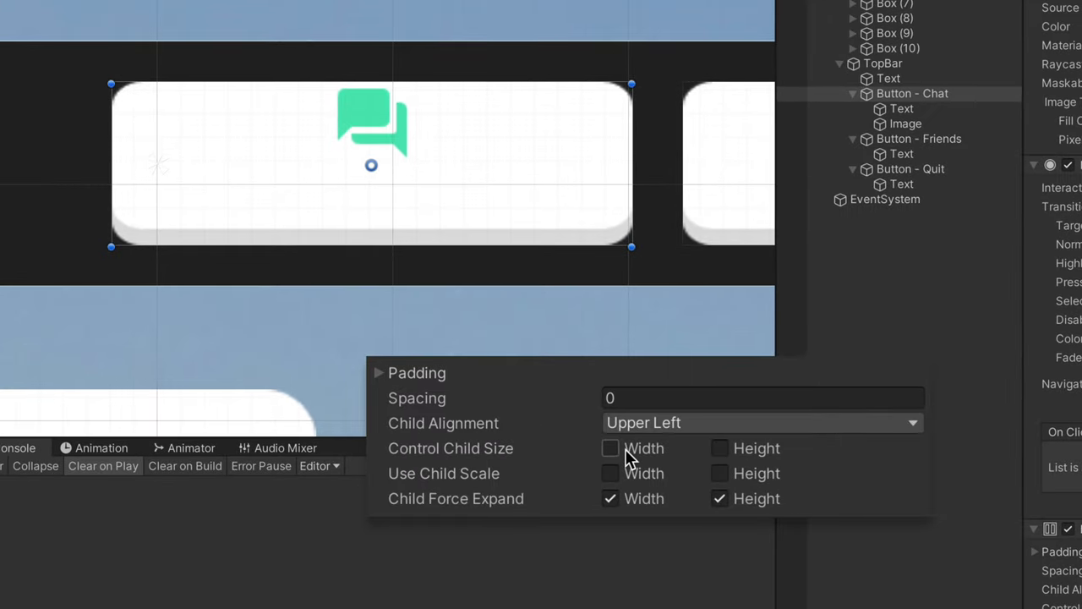
Enable Control Child Size width/height, disable Child Force Expand, align Middle Center, spacing 8
{"action": "left_click", "coordinate": [630, 457]}
{"action": "left_click", "coordinate": [723, 449]}
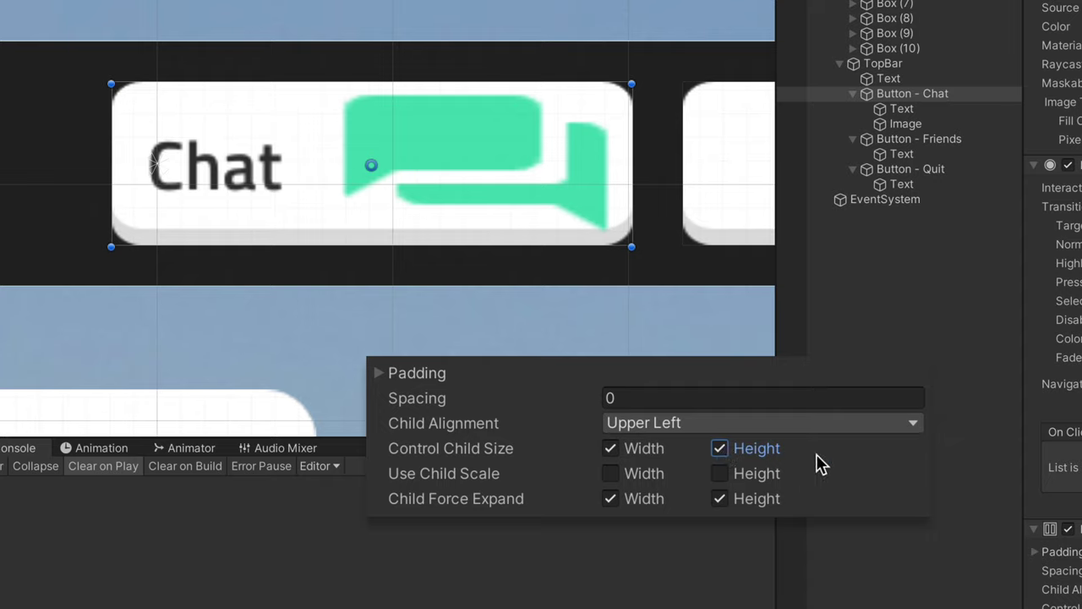
{"action": "left_click", "coordinate": [650, 502]}
{"action": "left_click", "coordinate": [741, 503]}
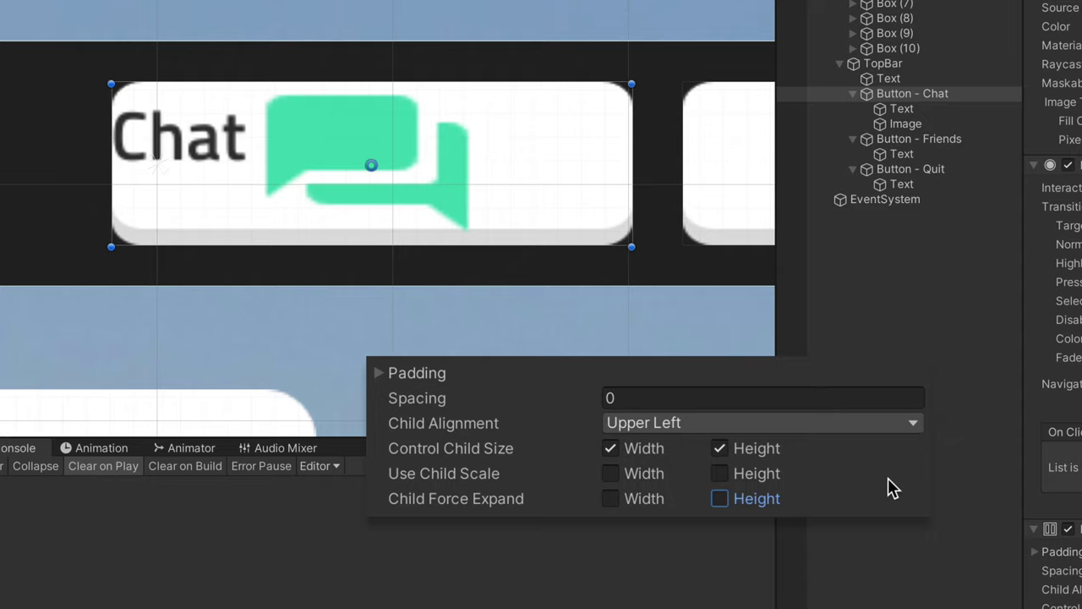
{"action": "left_click", "coordinate": [711, 423]}
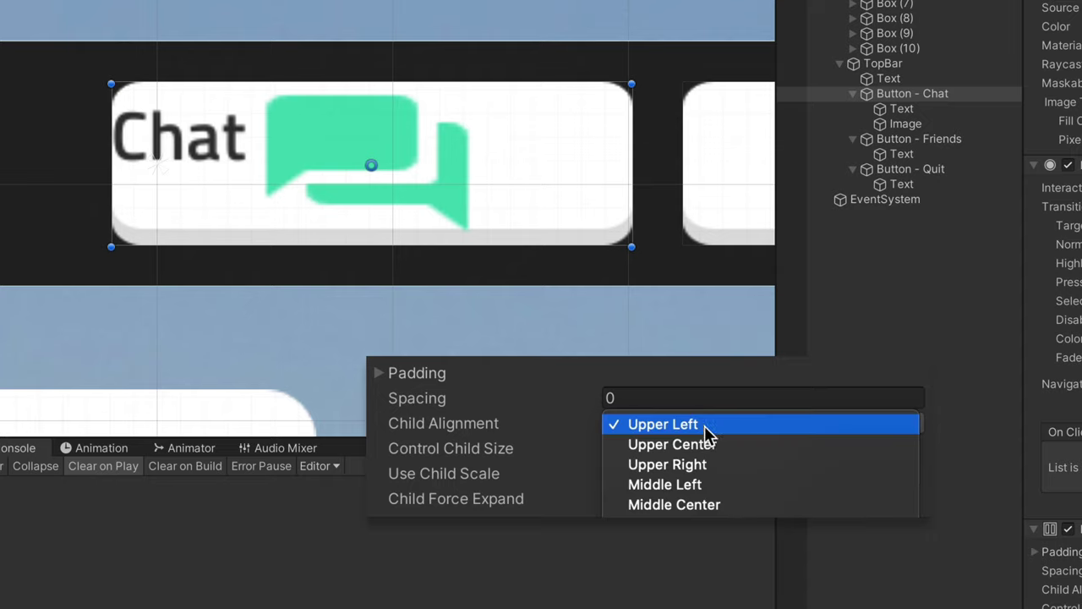
{"action": "left_click", "coordinate": [693, 506]}
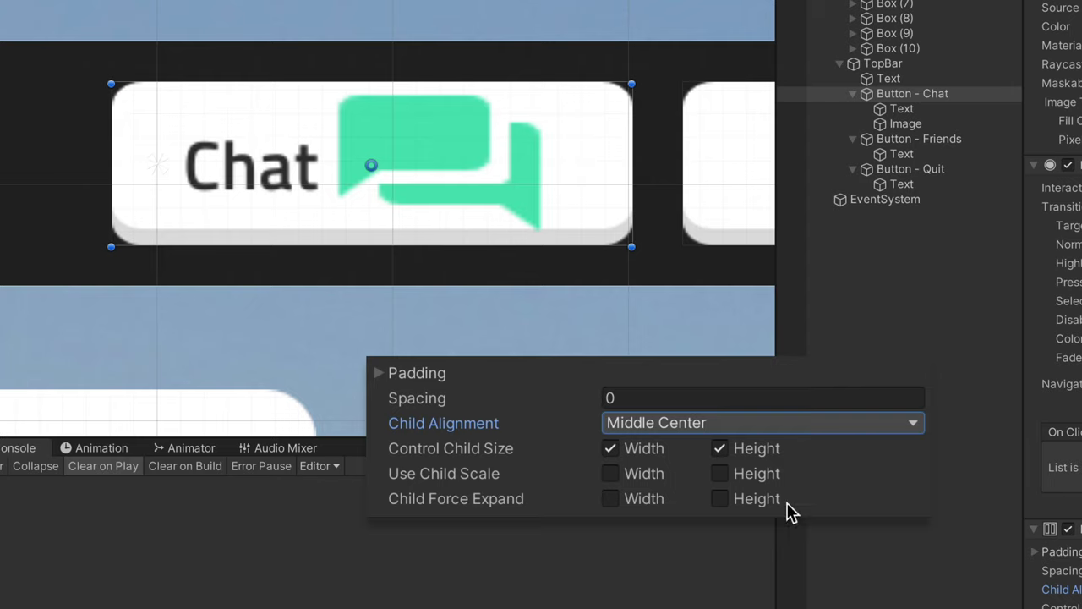
{"action": "left_click", "coordinate": [660, 399]}
{"action": "type", "text": "8"}
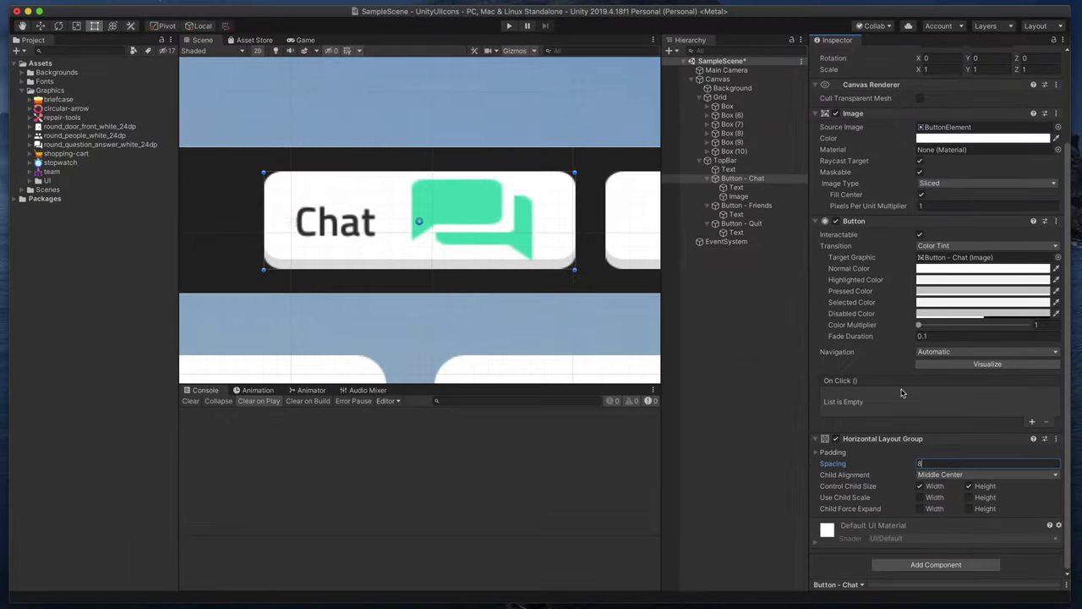
Give the chat icon a Layout Element with preferred width and height 24, placed before the label
{"action": "left_click", "coordinate": [749, 197]}
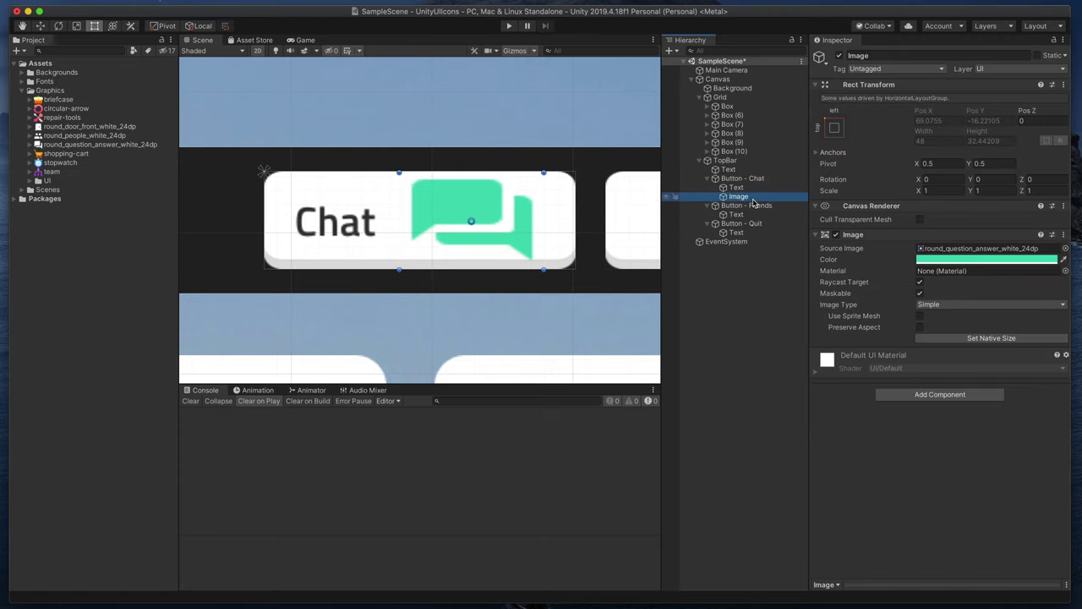
{"action": "left_click", "coordinate": [952, 394]}
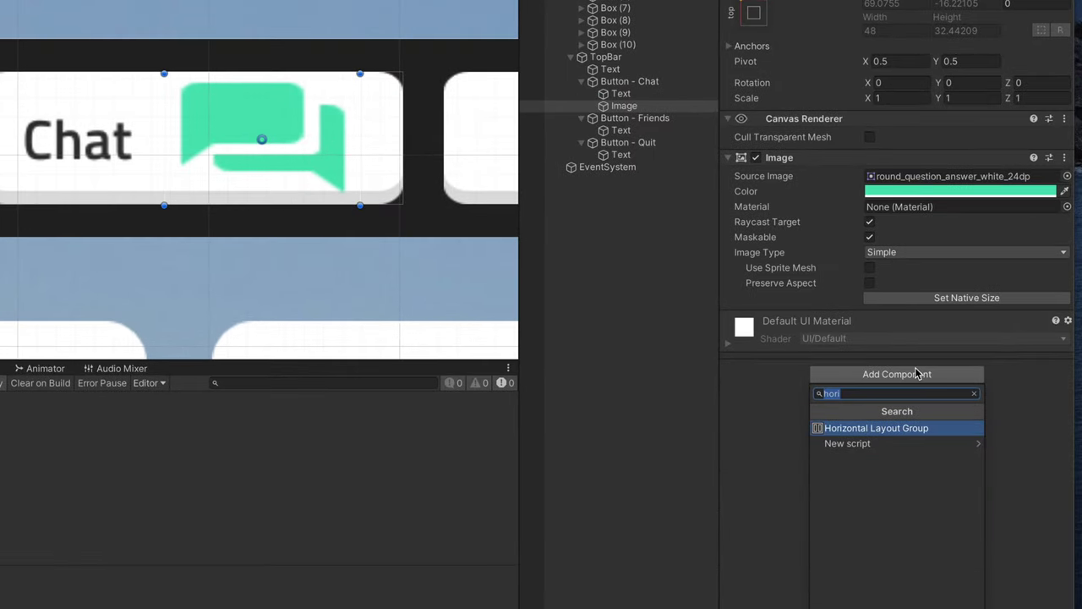
{"action": "type", "text": "layou"}
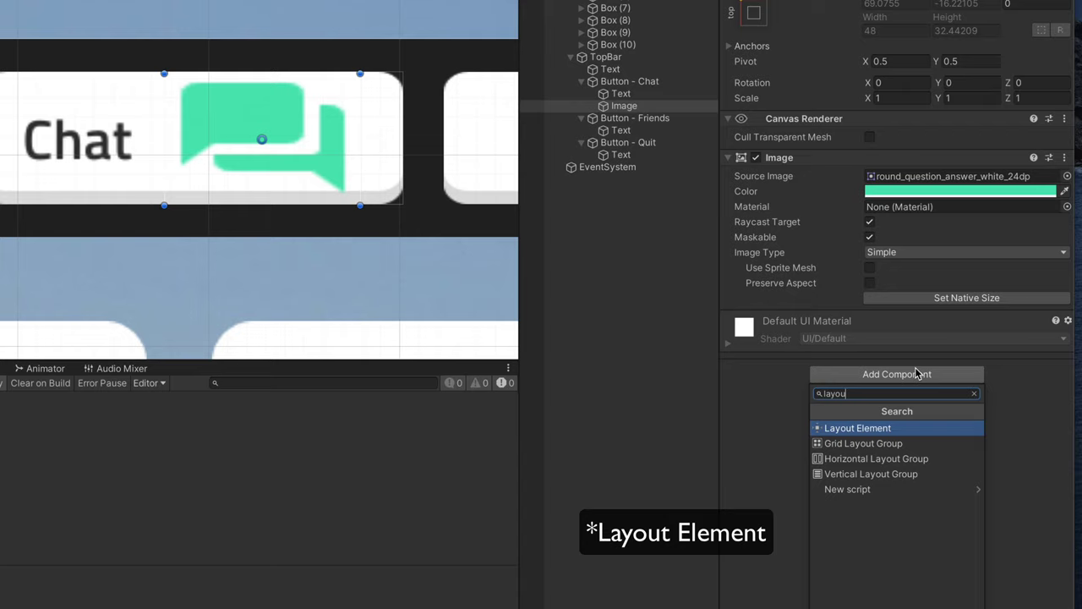
{"action": "key", "text": "Return"}
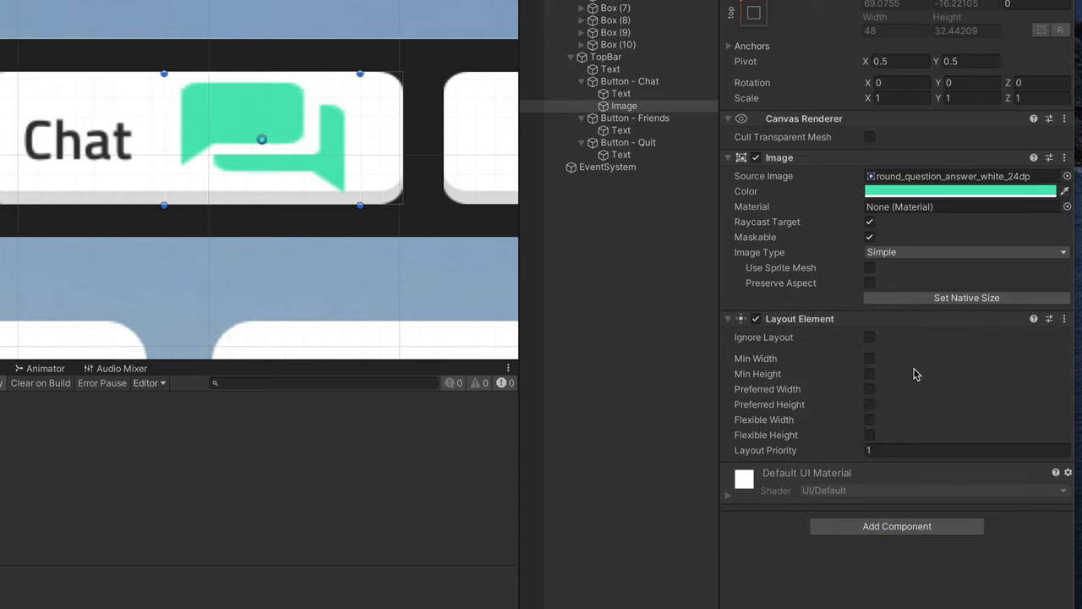
{"action": "left_click", "coordinate": [871, 404]}
{"action": "left_click", "coordinate": [871, 389]}
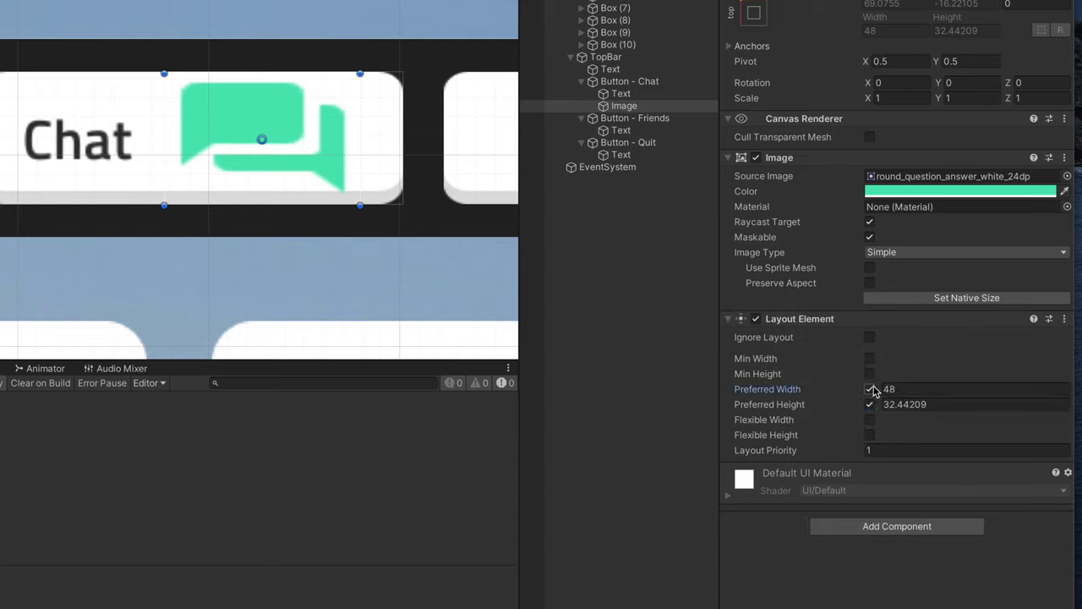
{"action": "left_click", "coordinate": [927, 388]}
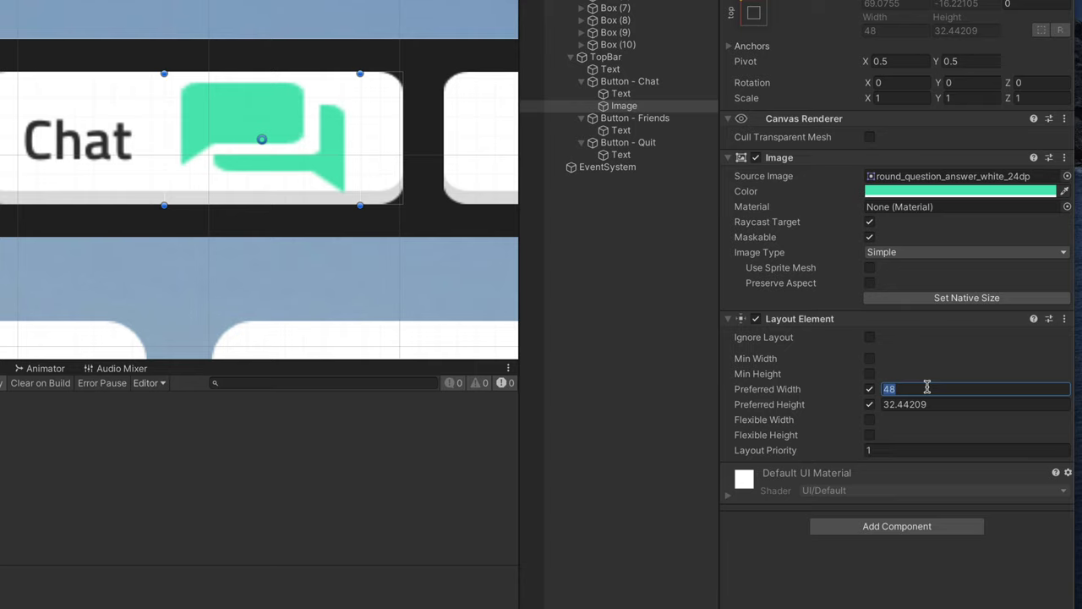
{"action": "type", "text": "24"}
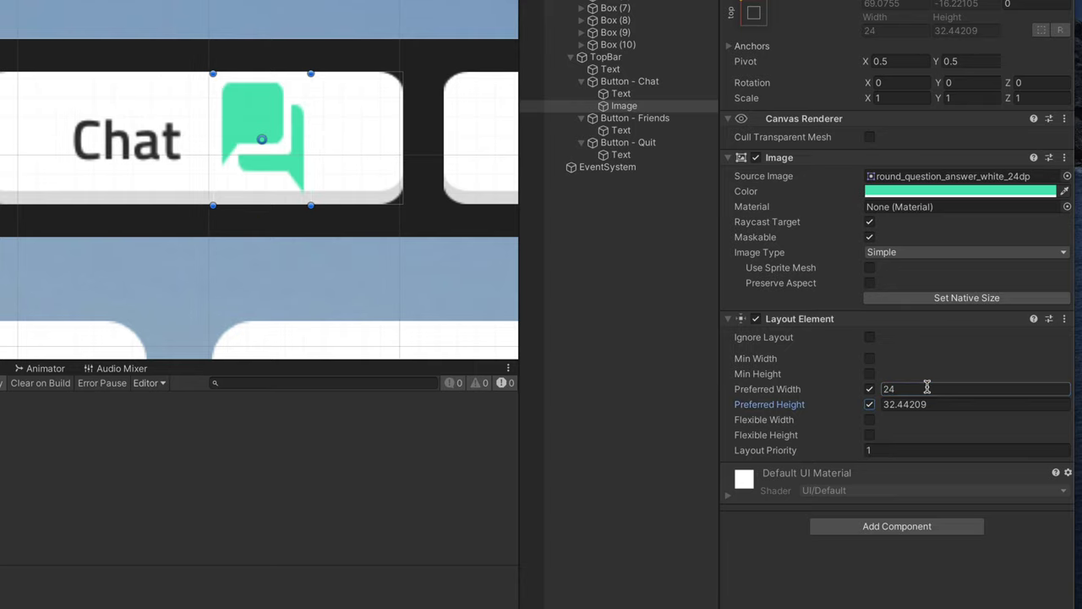
{"action": "key", "text": "Tab"}
{"action": "type", "text": "24"}
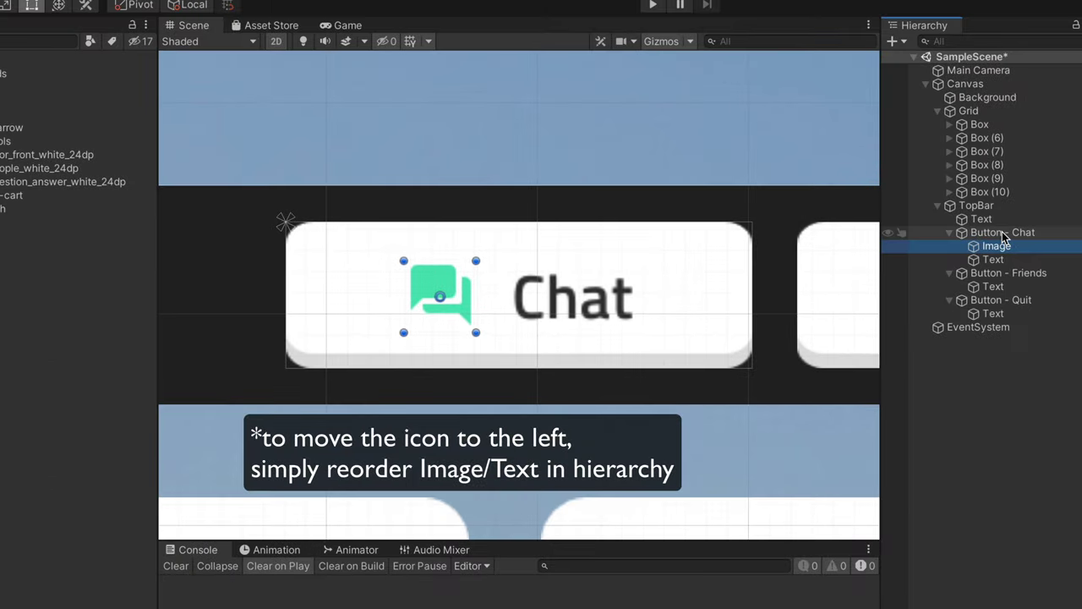
{"action": "left_click", "coordinate": [1002, 234]}
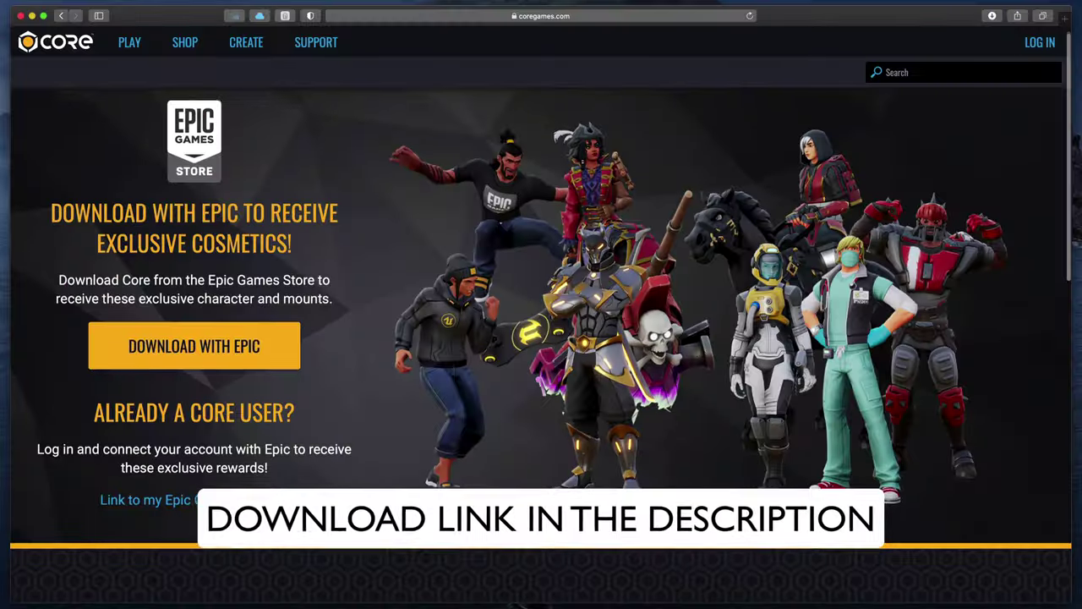
Scroll the Core website down to the Download with Epic section
{"action": "scroll", "coordinate": [542, 338], "scroll_direction": "down", "scroll_amount": 2}
{"action": "scroll", "coordinate": [542, 338], "scroll_direction": "down", "scroll_amount": 2}
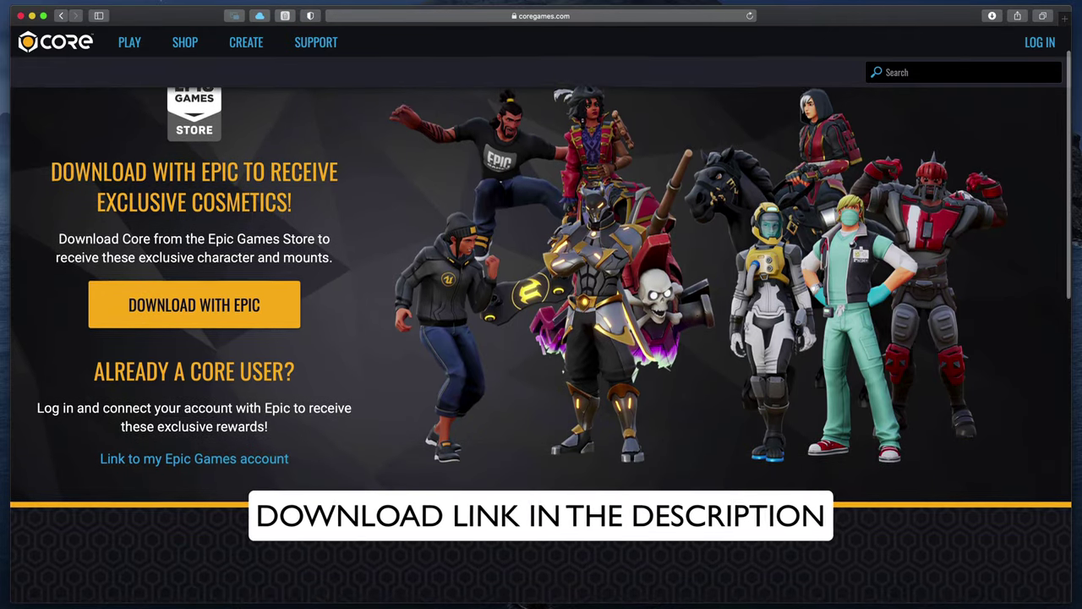
{"action": "scroll", "coordinate": [541, 338], "scroll_direction": "down", "scroll_amount": 1}
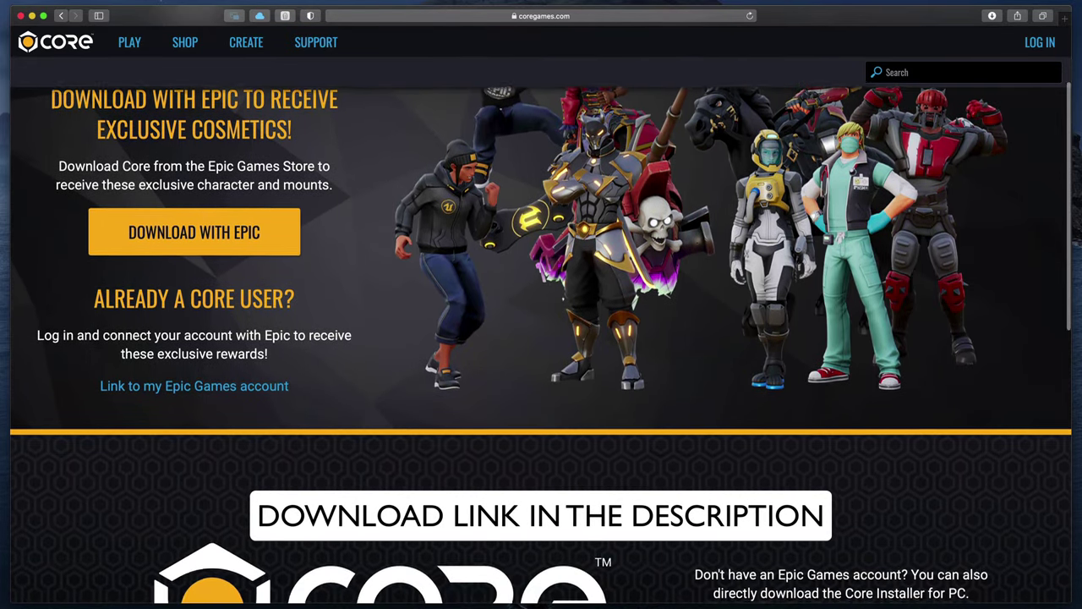